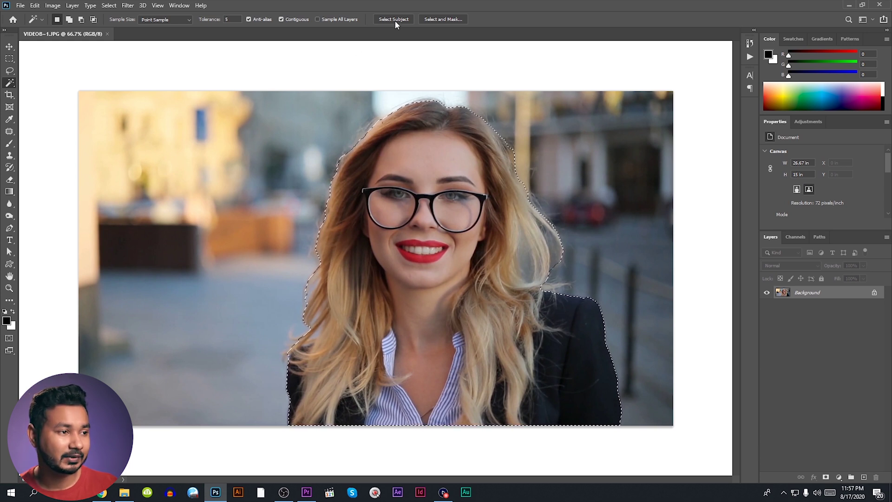
Step: Expand the selection around the woman by 3 pixels
click(109, 5)
mouse_move(149, 140)
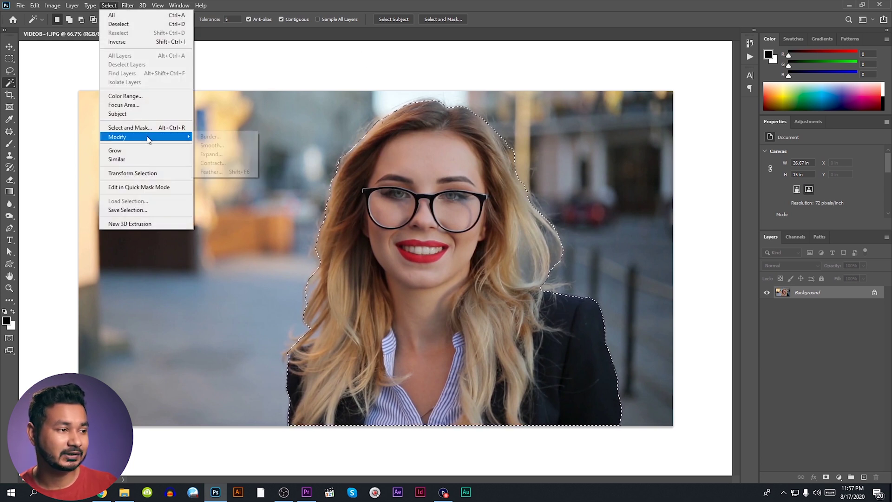
click(235, 154)
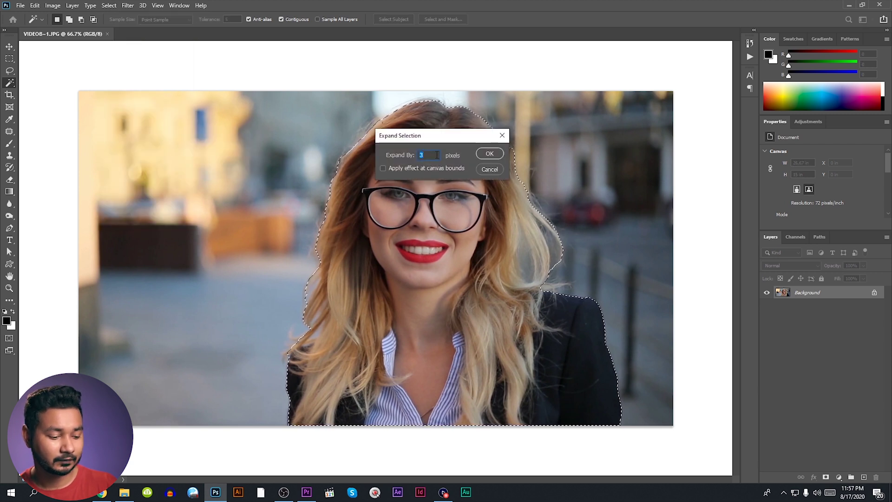
click(488, 153)
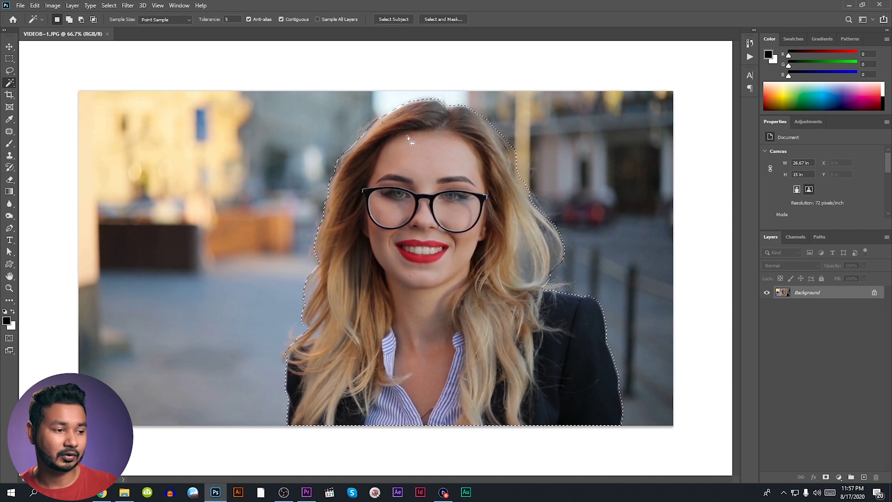
Step: Output the woman's selection through Select and Mask as a New Layer with Layer Mask
click(453, 20)
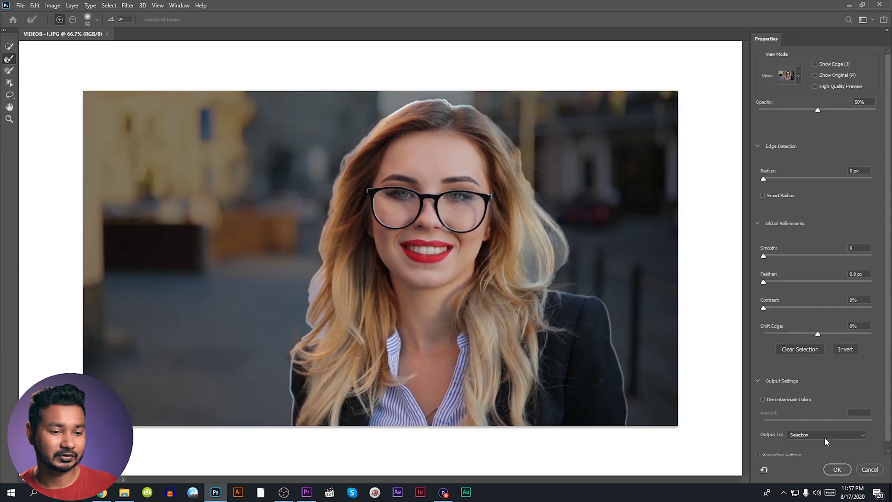
click(826, 435)
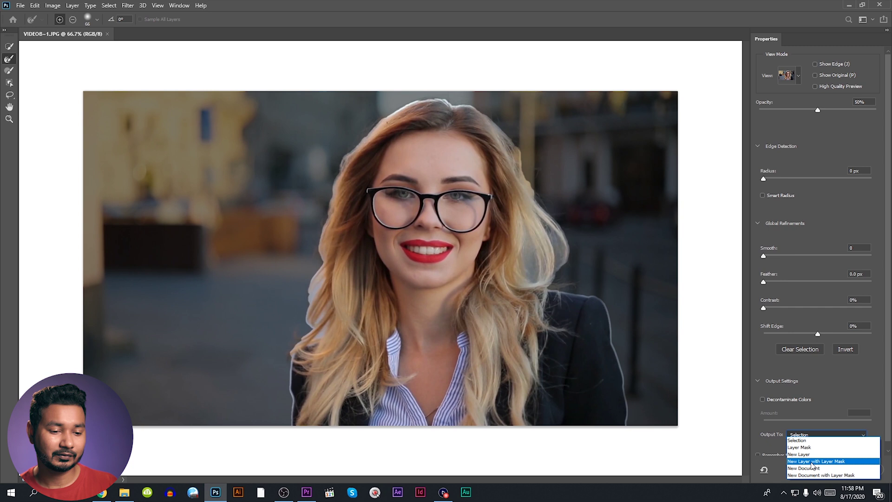
click(812, 462)
click(837, 469)
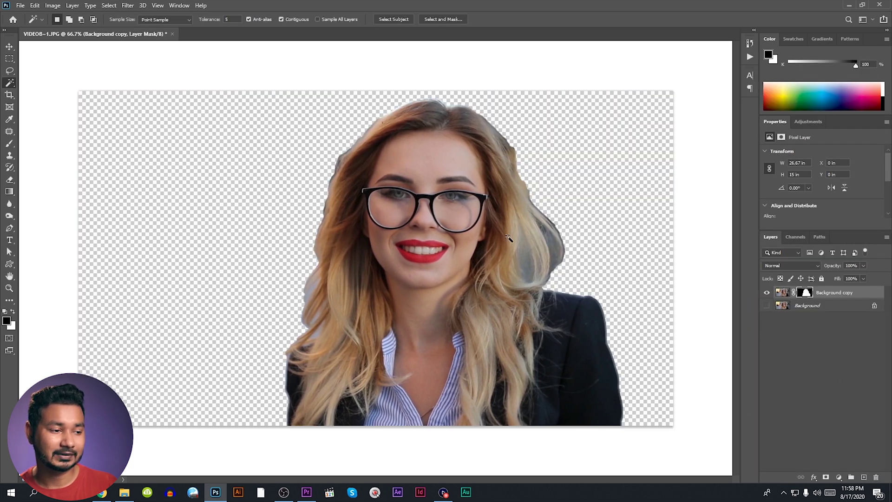
Step: Compare the layers by toggling their visibility, leaving Background shown and the masked Background copy hidden
click(768, 306)
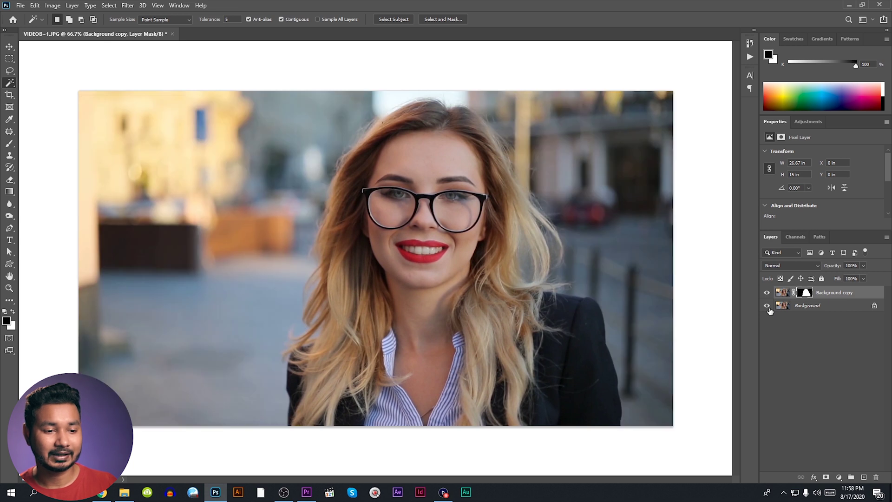
click(768, 306)
click(768, 306)
click(768, 306)
click(768, 292)
click(767, 306)
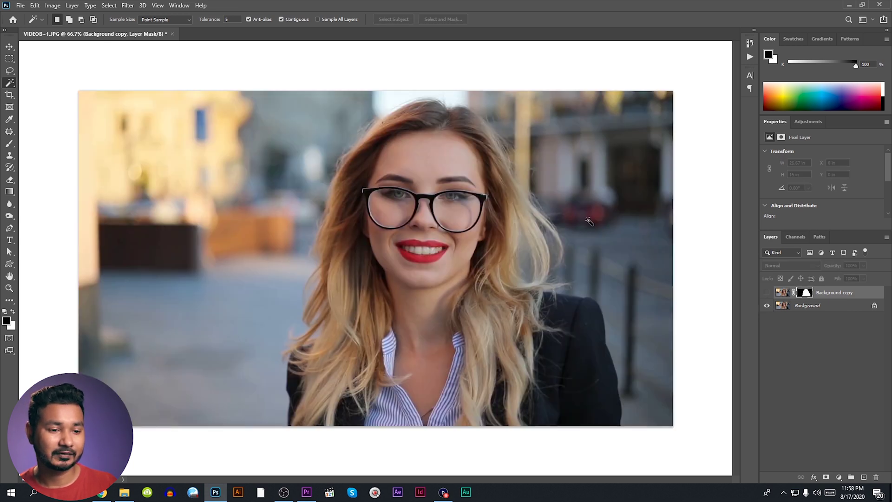
Step: Load the Background copy's layer mask as a selection and unlock the Background layer
key(ctrl)
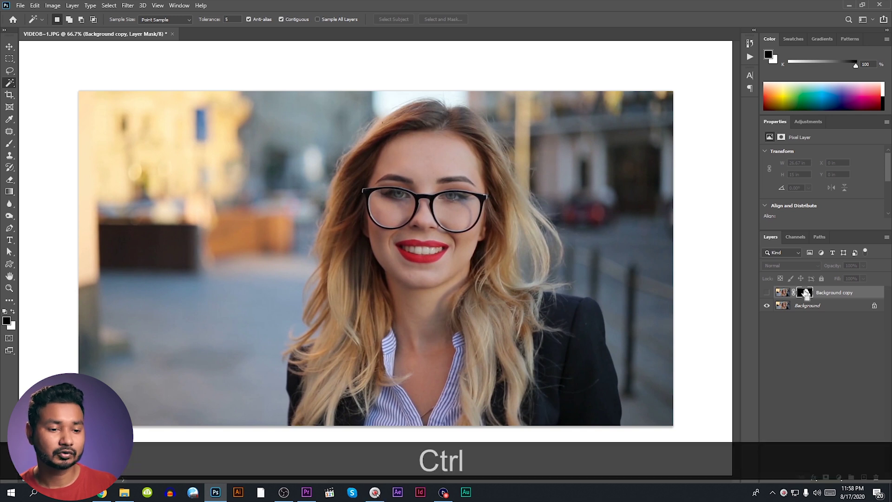
ctrl+click(807, 293)
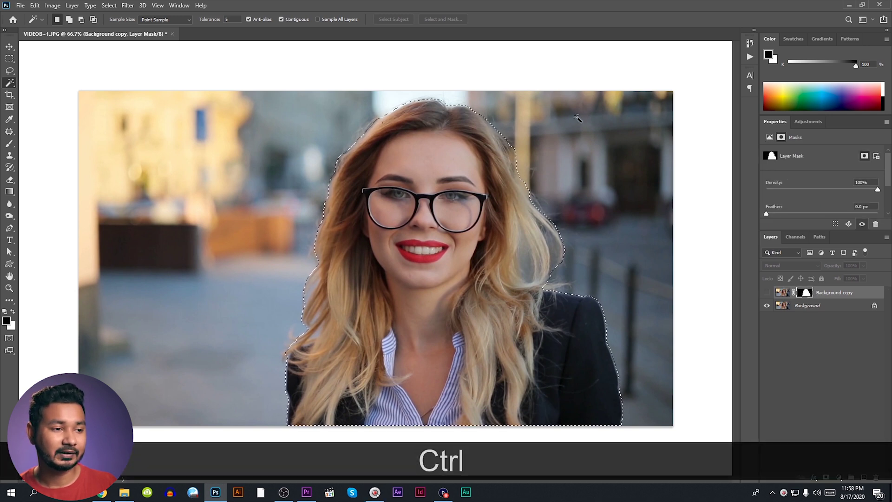
click(875, 306)
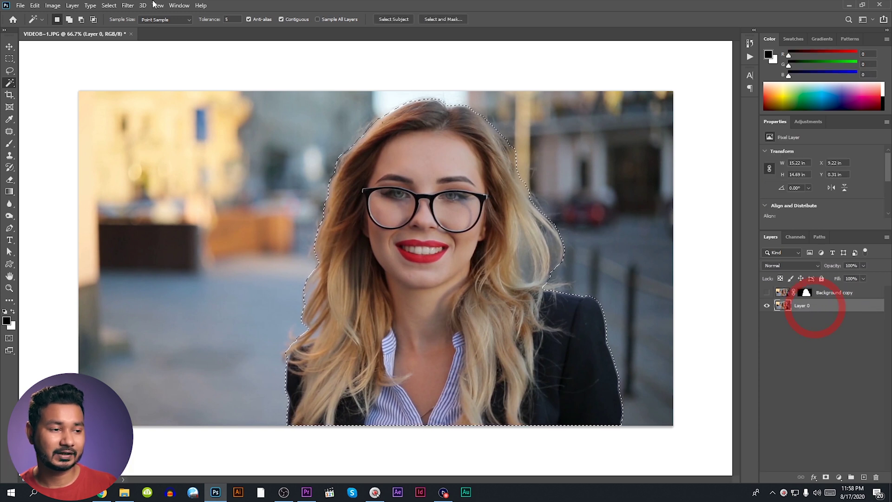
Step: Replace the selected woman with surrounding background using Content-Aware Fill output to a new layer, and clear the selection
click(35, 6)
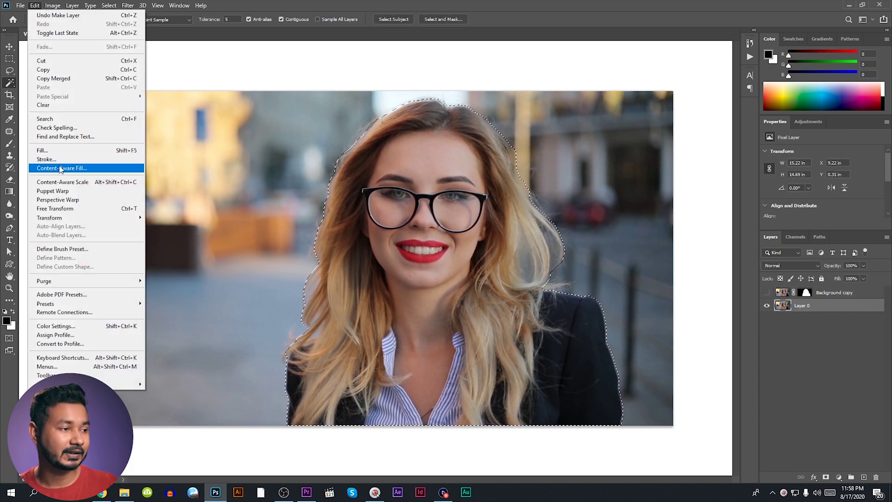
click(63, 223)
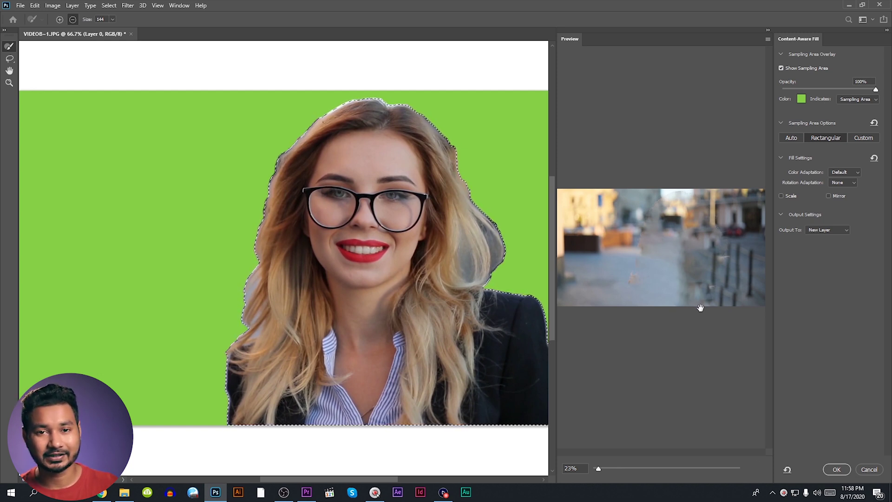
click(838, 470)
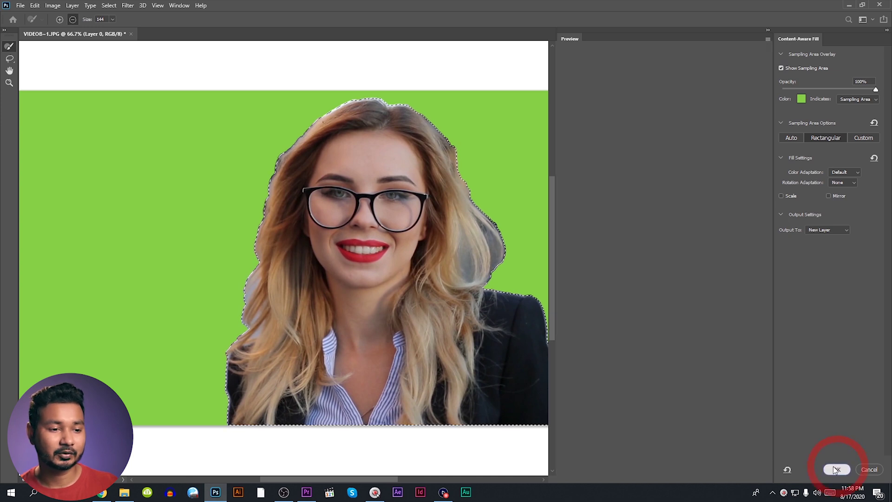
click(408, 219)
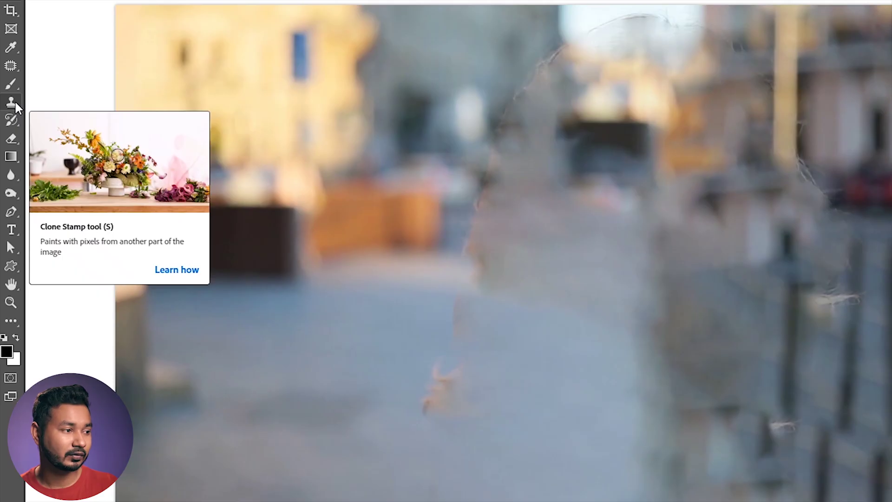
Step: Use the Clone Stamp tool to cover the leftover outline on the pavement and beside the orange bench
click(16, 101)
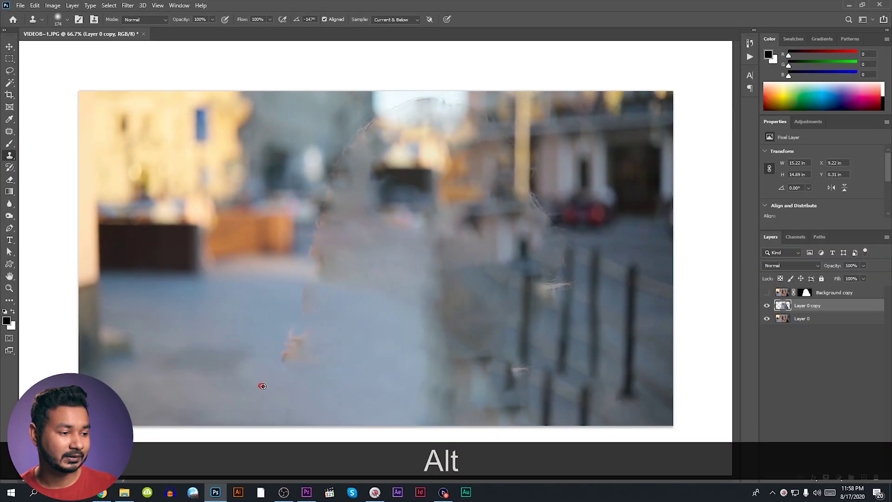
drag(286, 401, 296, 343)
drag(299, 324, 312, 273)
alt+click(260, 266)
alt+click(296, 237)
alt+right_click(284, 229)
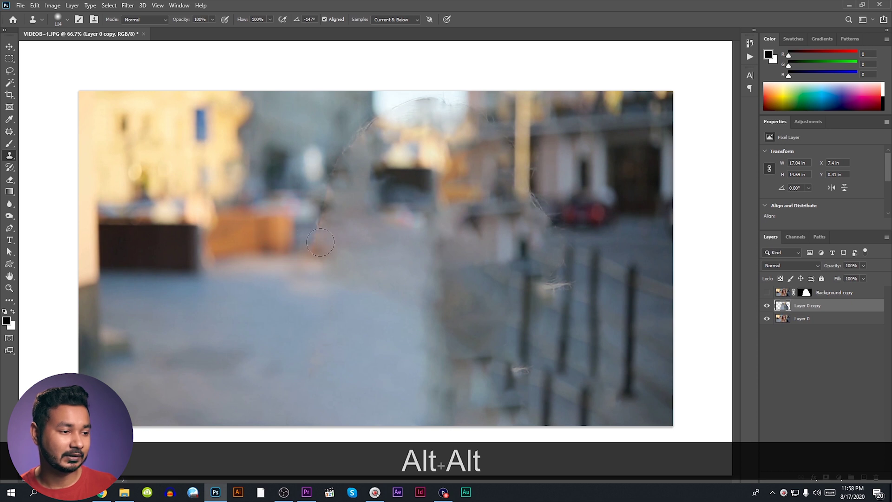
click(318, 259)
click(331, 253)
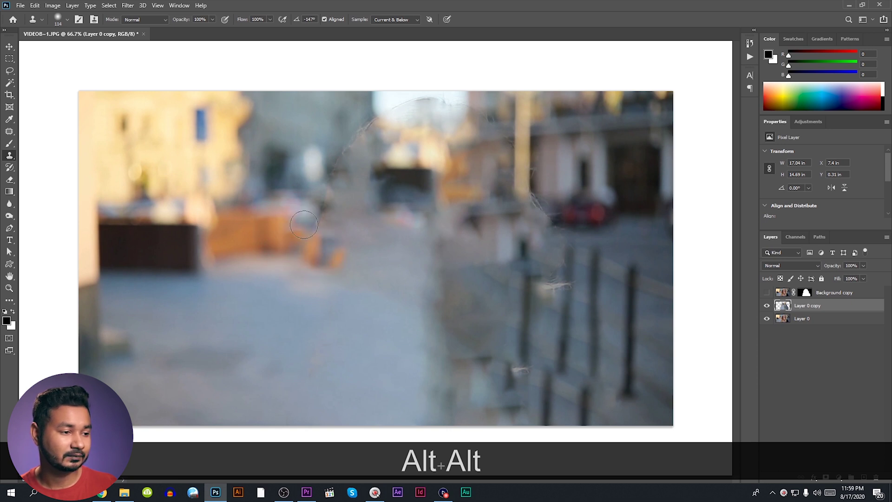
Step: Clone over the remaining hair outline along the top of the image and the leftover traces around the dark posts
click(324, 216)
drag(328, 194, 338, 156)
click(392, 114)
drag(387, 103, 446, 102)
mouse_move(528, 195)
mouse_down()
mouse_move(557, 238)
mouse_move(558, 294)
mouse_up()
mouse_move(519, 367)
mouse_down()
mouse_move(512, 411)
mouse_move(502, 406)
mouse_up()
drag(528, 164, 504, 185)
drag(469, 193, 454, 202)
click(460, 101)
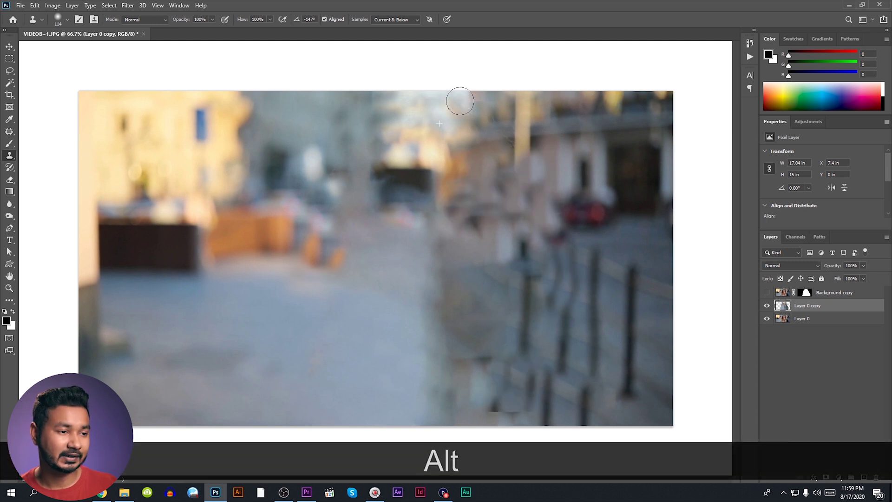
Step: Retouch the blurred building area right of the image centre with cloned background pixels
click(467, 200)
click(475, 213)
alt+click(524, 244)
click(474, 214)
click(652, 284)
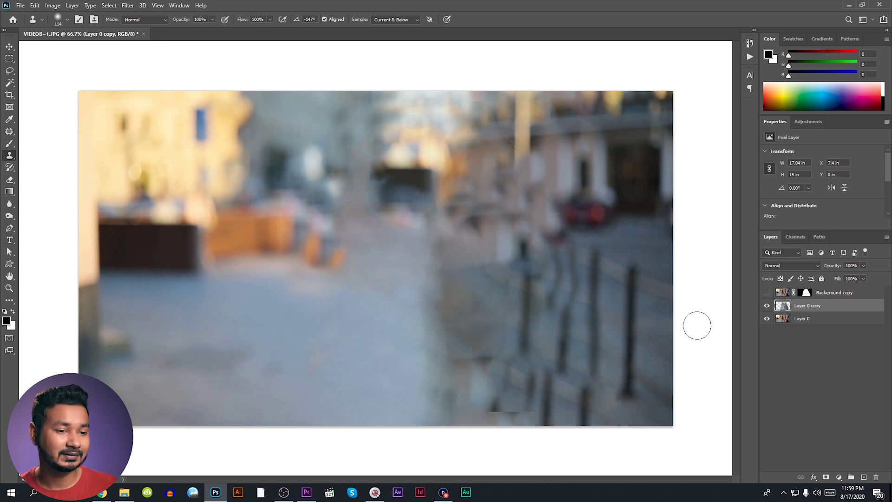
Step: Save the retouched background as a JPEG over the existing Still001.jpg in the Footage folder, and check the updated still in Premiere Pro
click(20, 5)
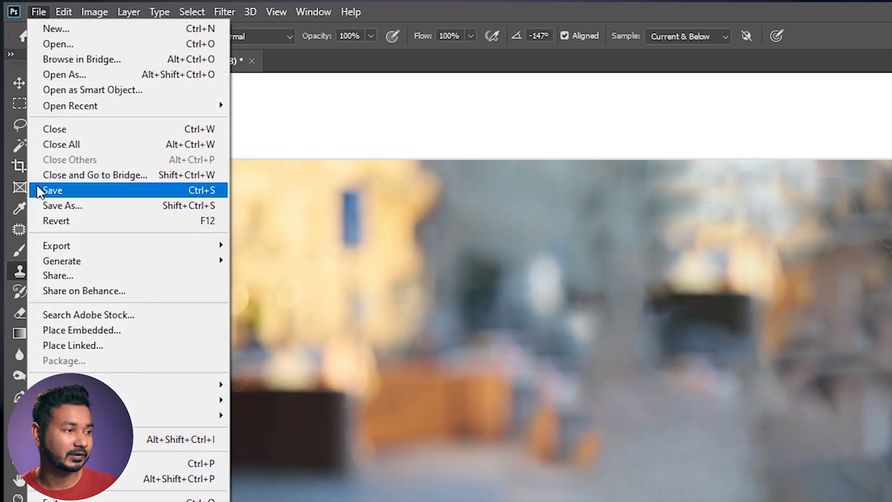
click(23, 117)
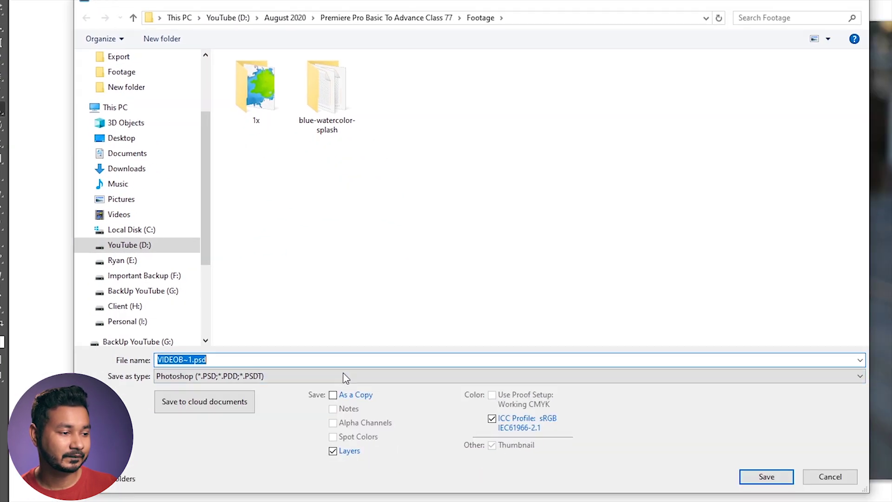
click(343, 375)
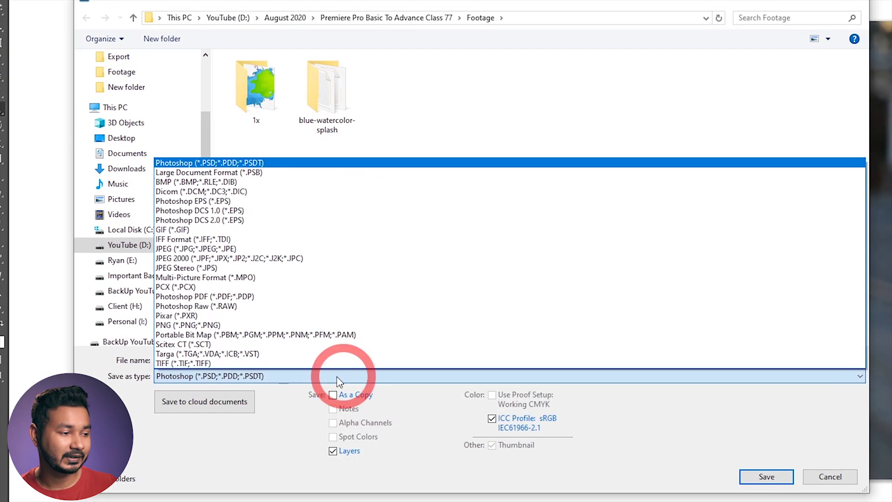
click(241, 249)
click(384, 113)
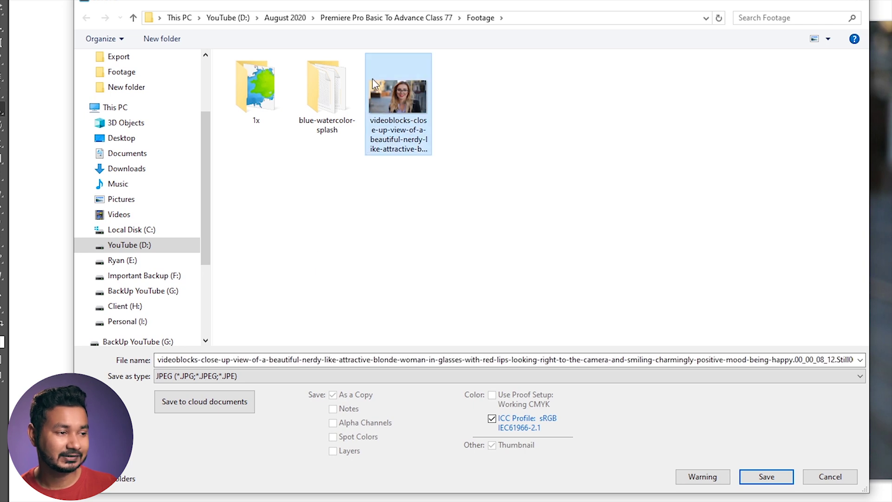
click(764, 476)
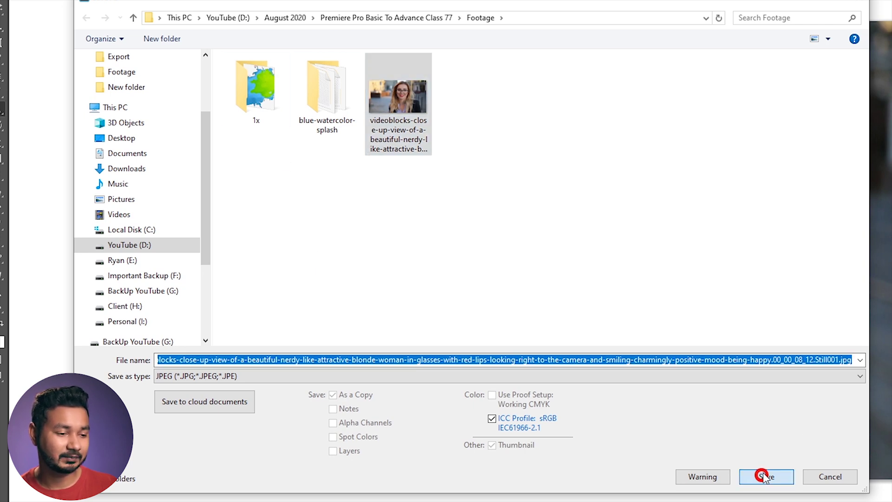
click(690, 238)
click(483, 252)
click(308, 493)
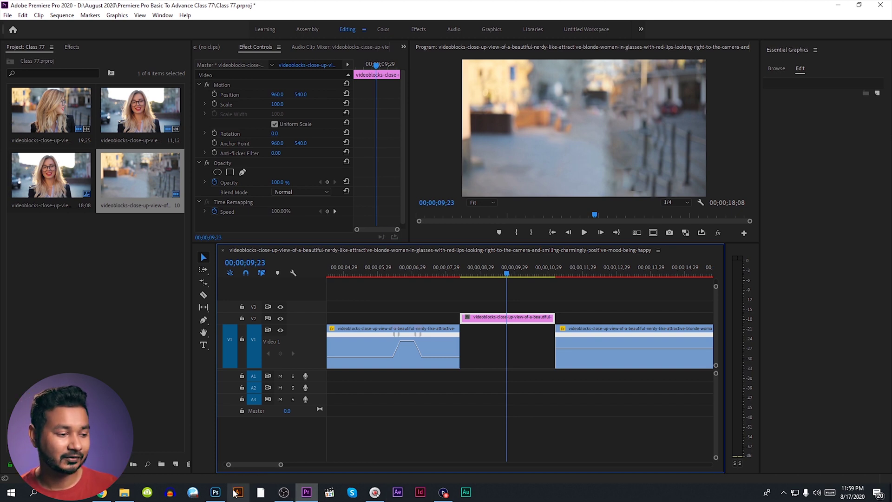
Step: Switch back to Photoshop, hide Layer 0 and Layer 0 copy, and show only the masked Background copy
click(215, 493)
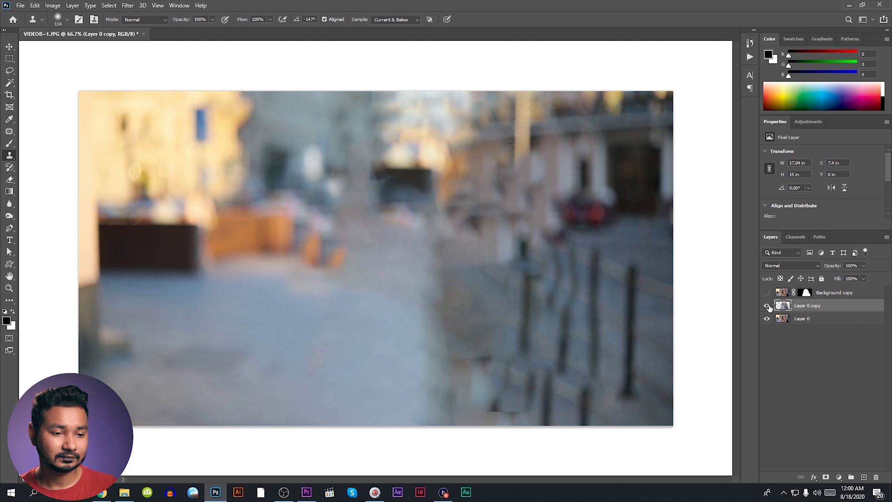
click(767, 306)
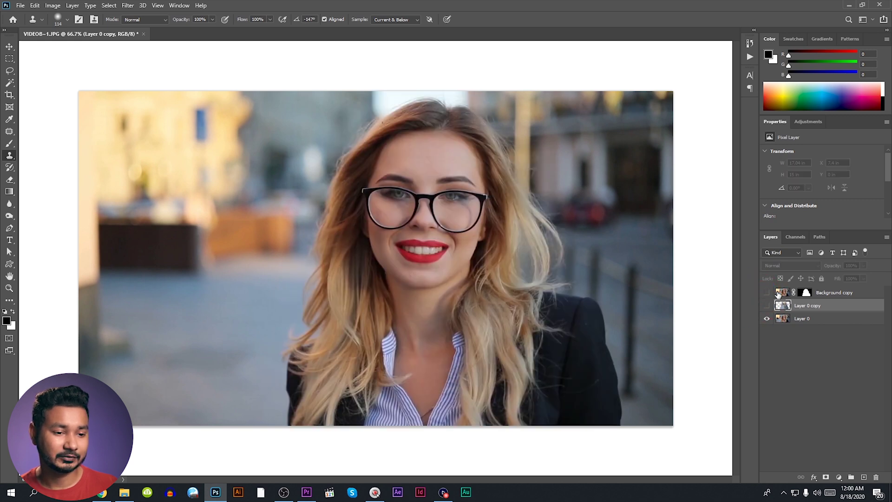
click(779, 292)
click(769, 307)
click(767, 319)
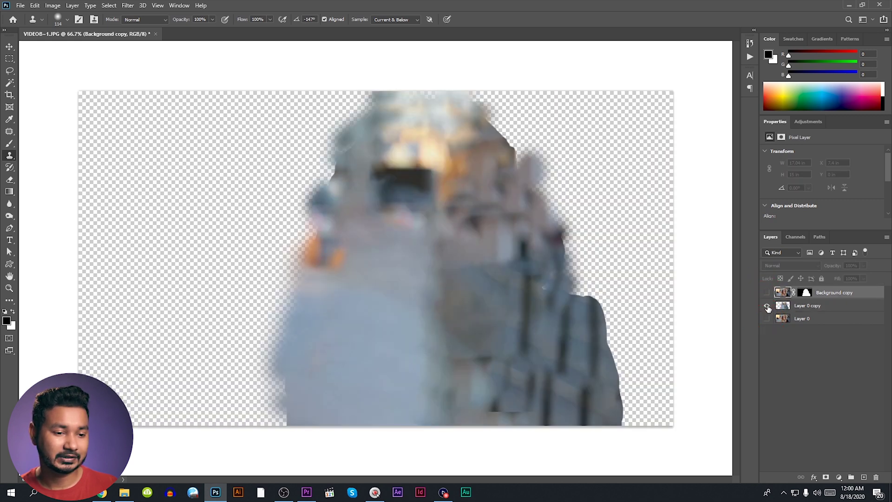
click(767, 307)
click(768, 293)
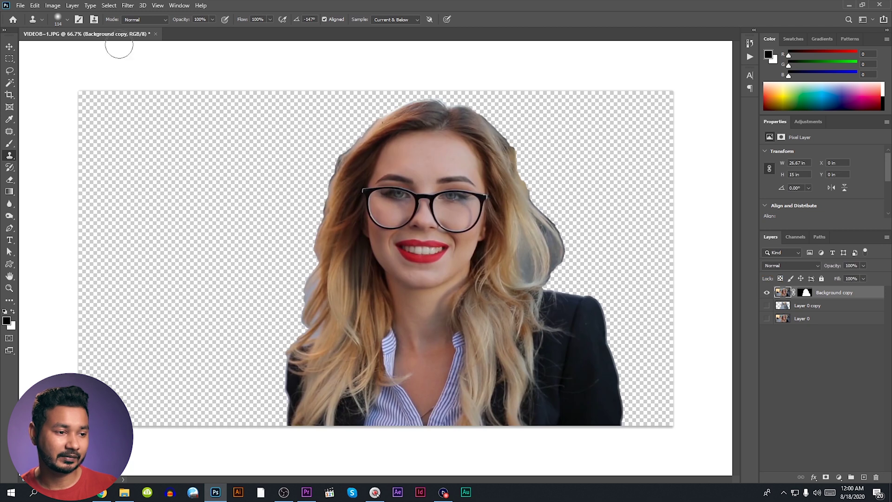
Step: Save the woman's cutout as VIDEOB~1.png in the Footage folder, using the PNG format with large file size
click(18, 5)
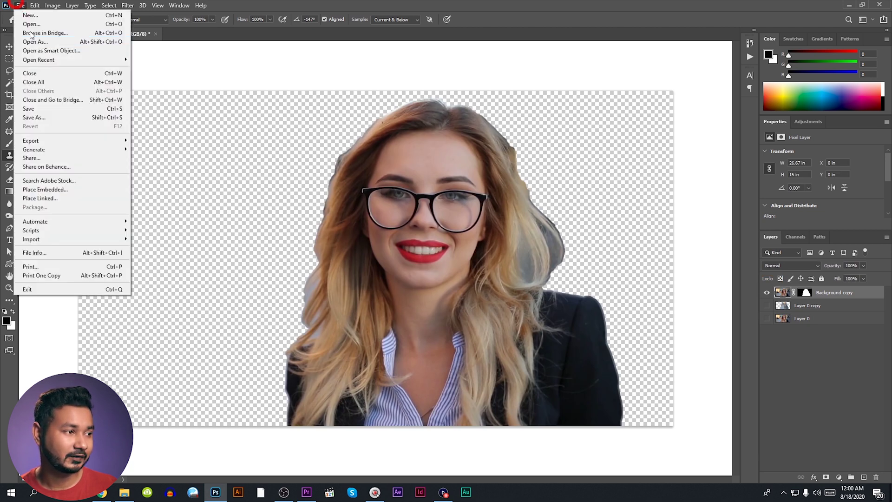
click(58, 118)
click(275, 351)
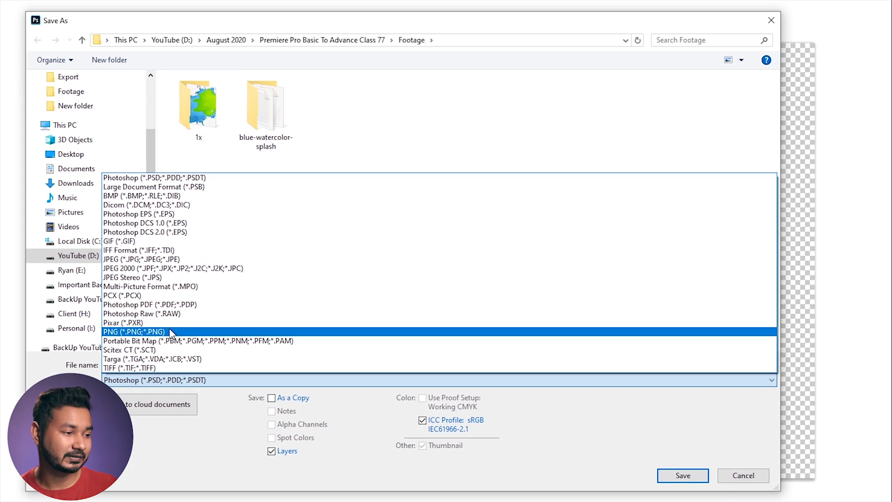
click(176, 312)
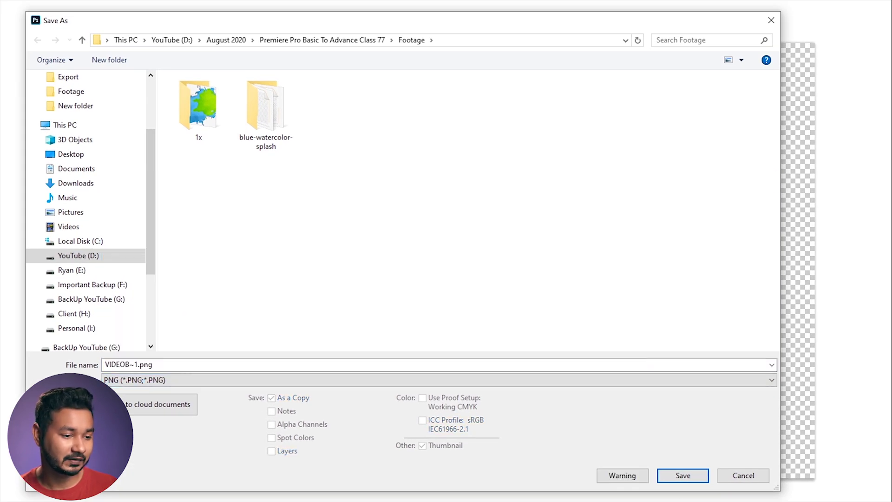
click(684, 475)
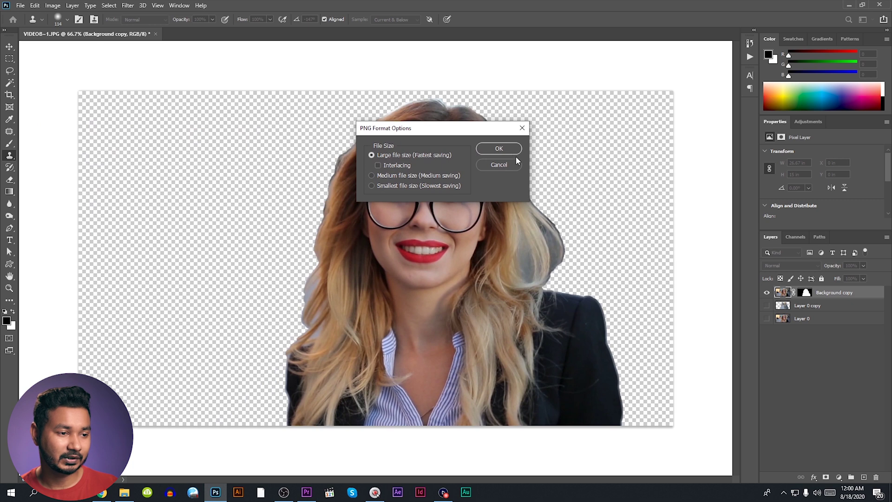
click(510, 149)
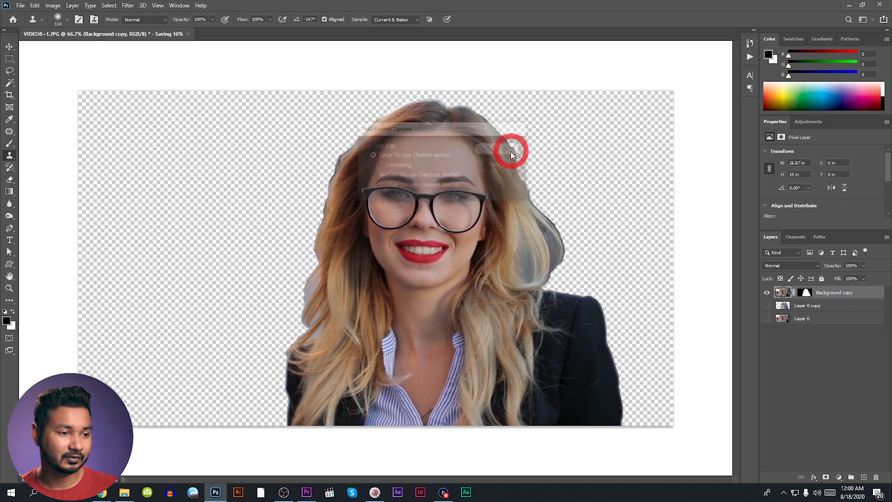
Step: Bring VIDEOB~1.png from the Footage folder into the Premiere Pro timeline on V3, spanning the same time as the background still
click(124, 492)
click(378, 223)
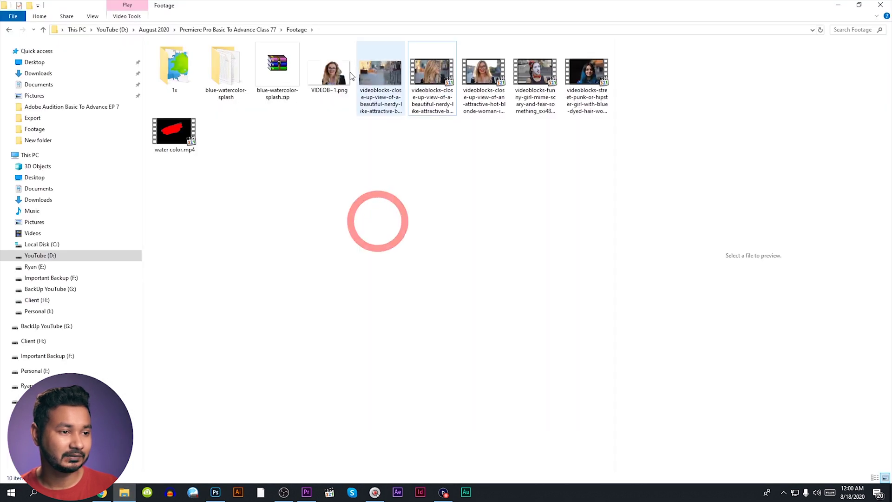
click(329, 72)
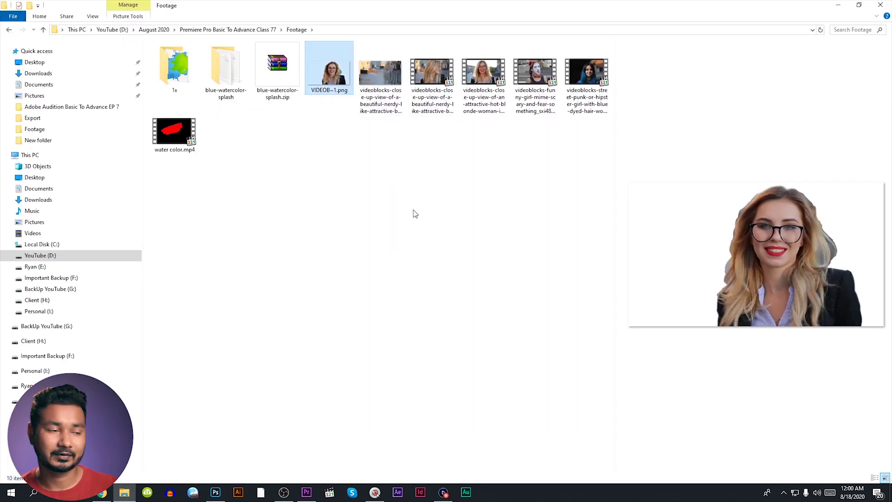
drag(321, 81, 562, 308)
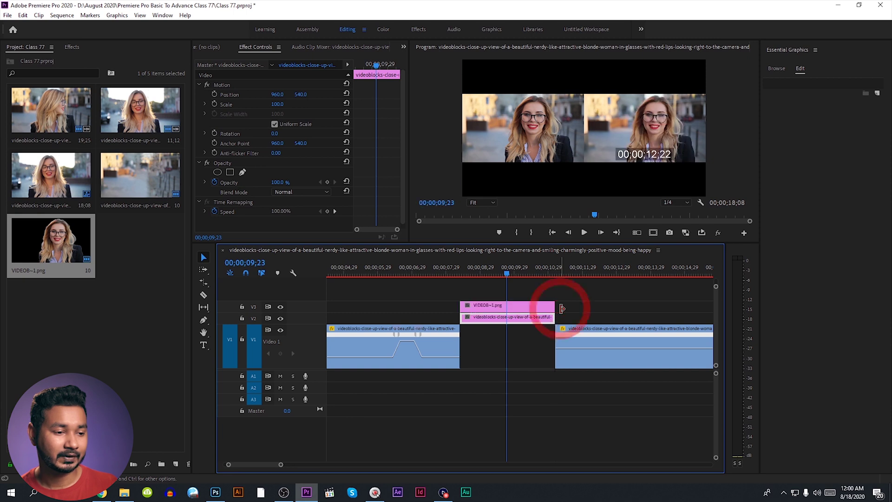
Step: Play back the layered stills and move the VIDEOB~1.png clip up to track V4
click(475, 277)
key(space)
key(space)
drag(489, 305, 491, 294)
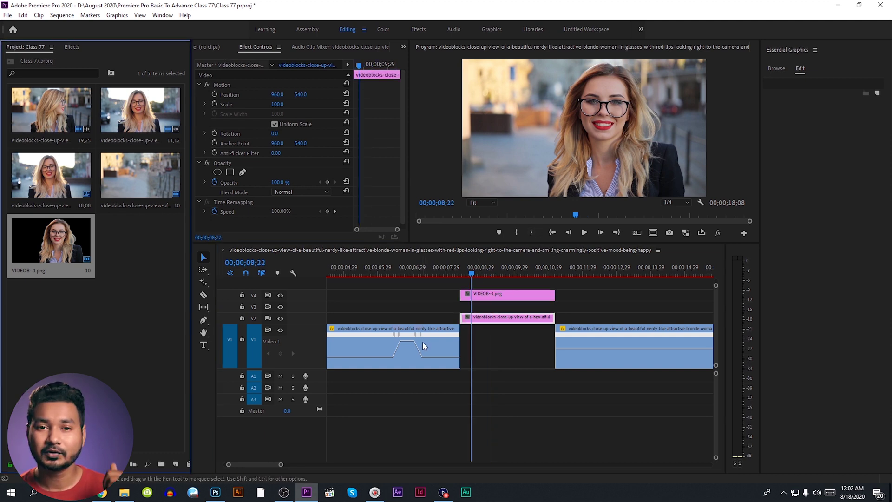
Step: Apply the Color Balance effect from the Color Correction video effects to the background still on V2
click(485, 352)
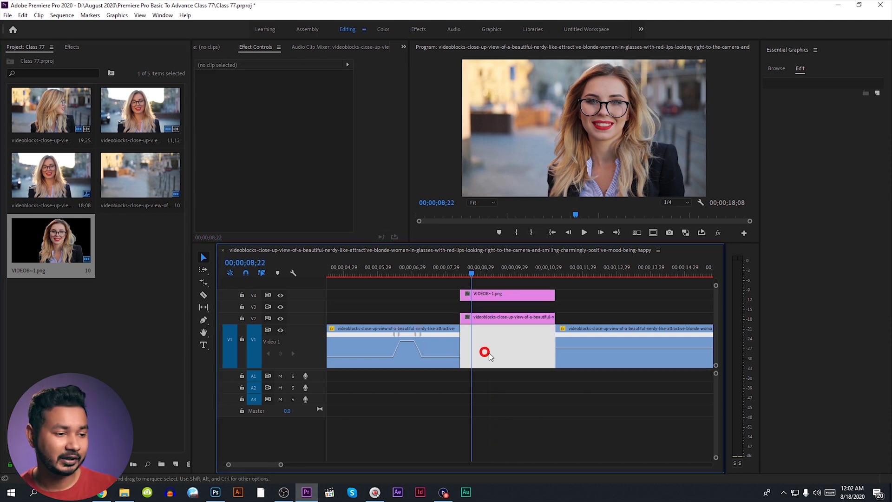
click(489, 319)
click(78, 47)
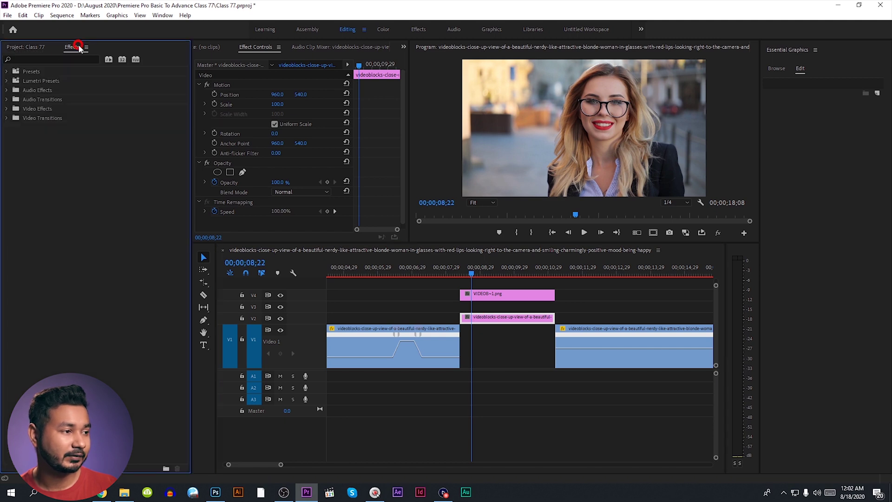
click(7, 108)
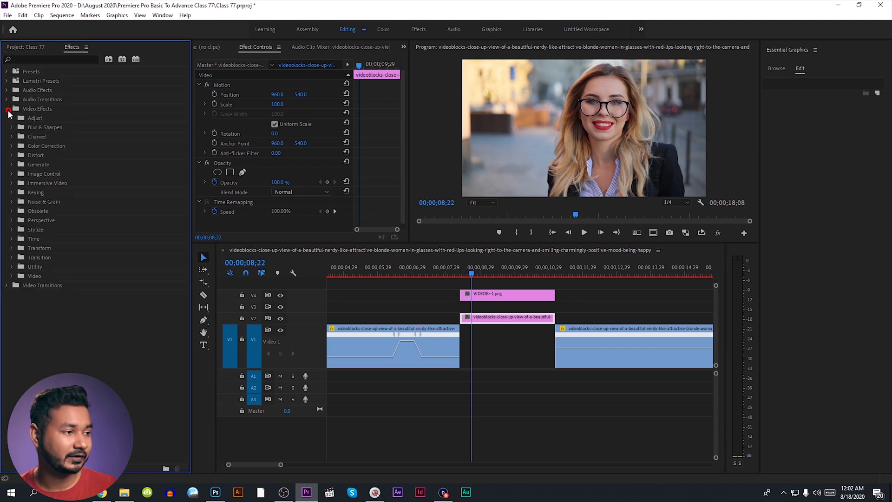
click(12, 146)
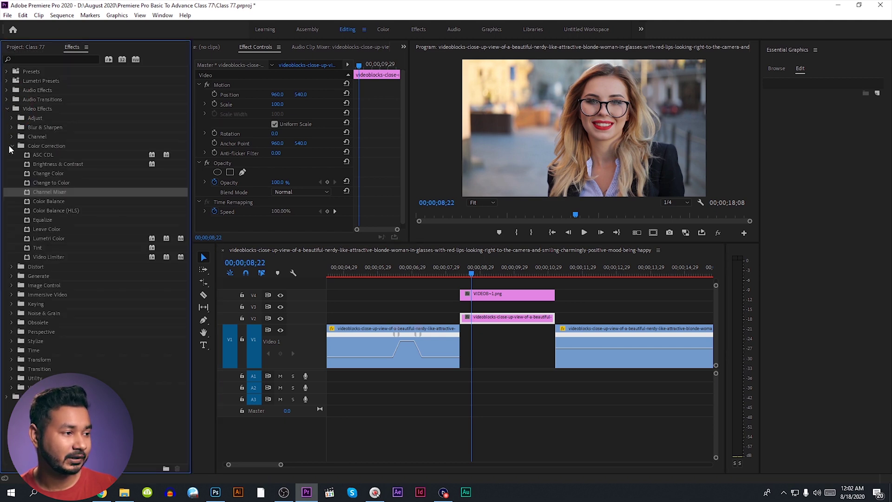
click(59, 200)
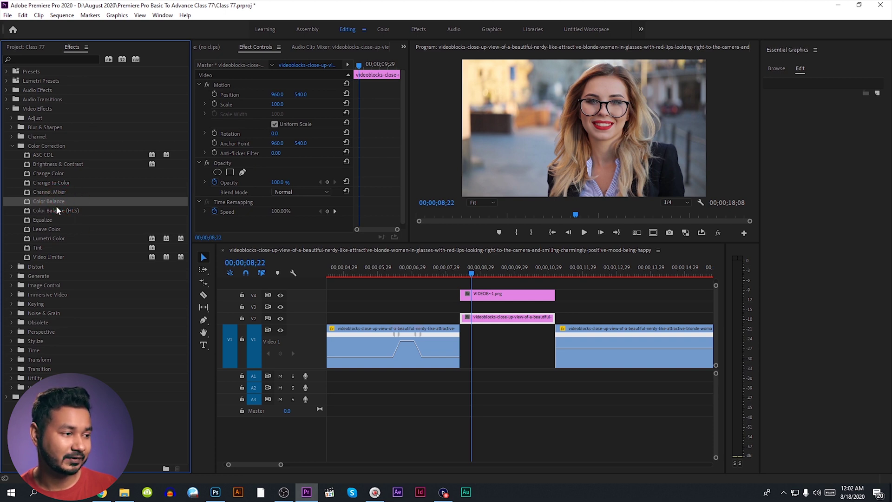
drag(190, 227, 514, 317)
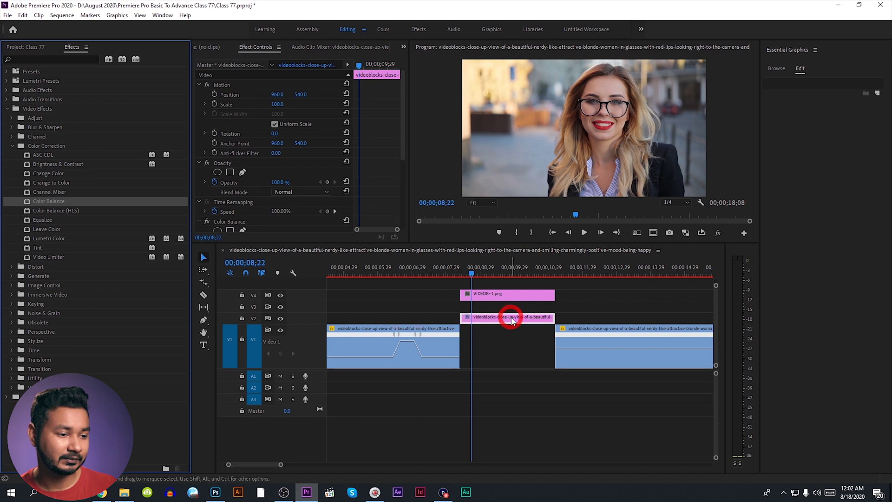
Step: Enable keyframes for Shadow Red, Green and Blue Balance at the background still's start, 00;00;08;12
drag(403, 90, 412, 165)
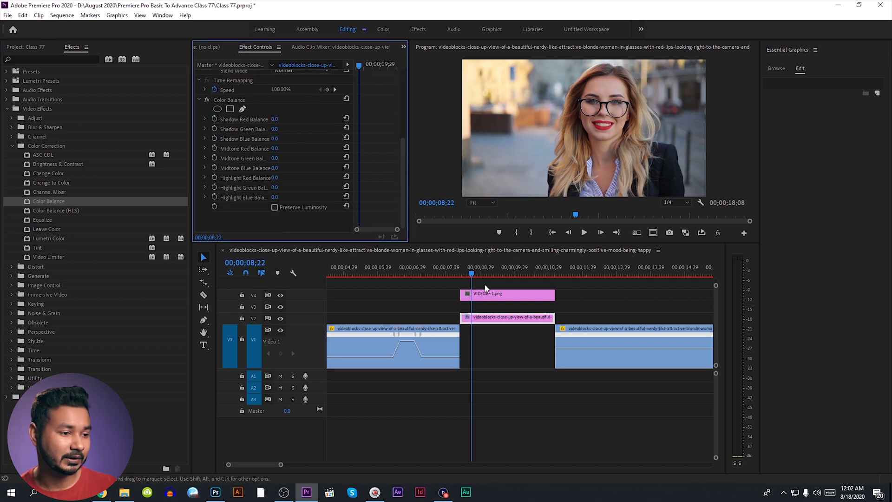
drag(367, 67, 325, 72)
click(484, 318)
click(215, 119)
click(215, 129)
click(215, 139)
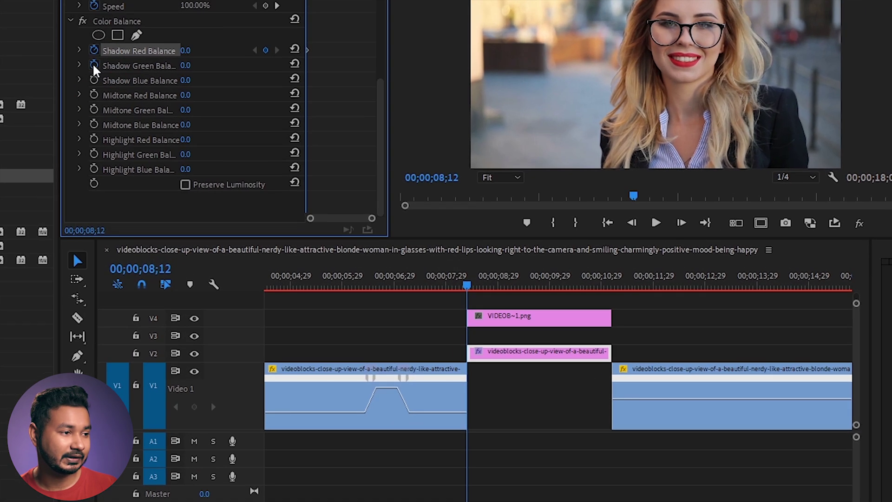
Step: At 00;00;08;23, set the background still's Shadow Red Balance to -60, Green to -100 and Blue to 100
key(space)
key(space)
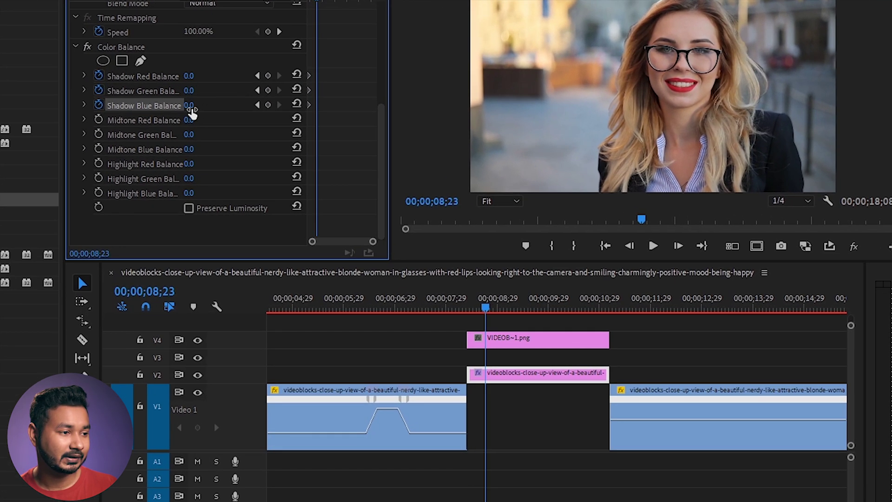
click(494, 100)
click(492, 378)
drag(197, 95, 117, 103)
drag(196, 78, 173, 78)
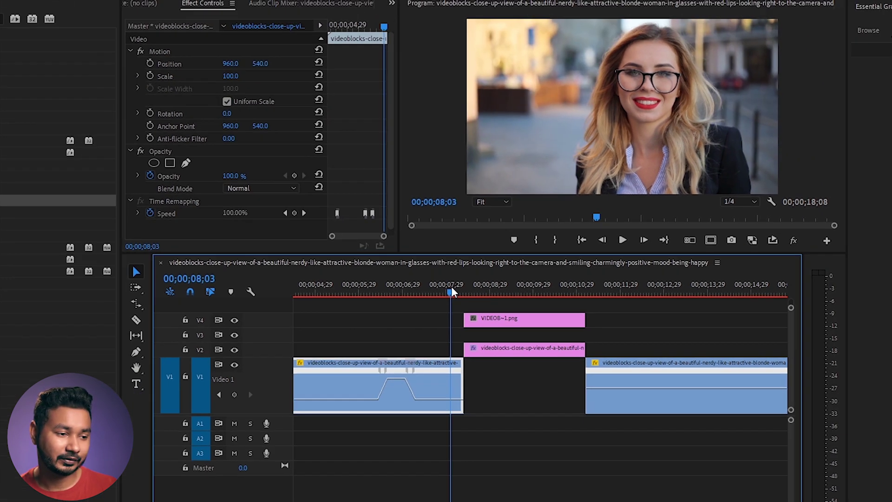
Step: Play back the transition from the first video clip into the color-shifted background
key(space)
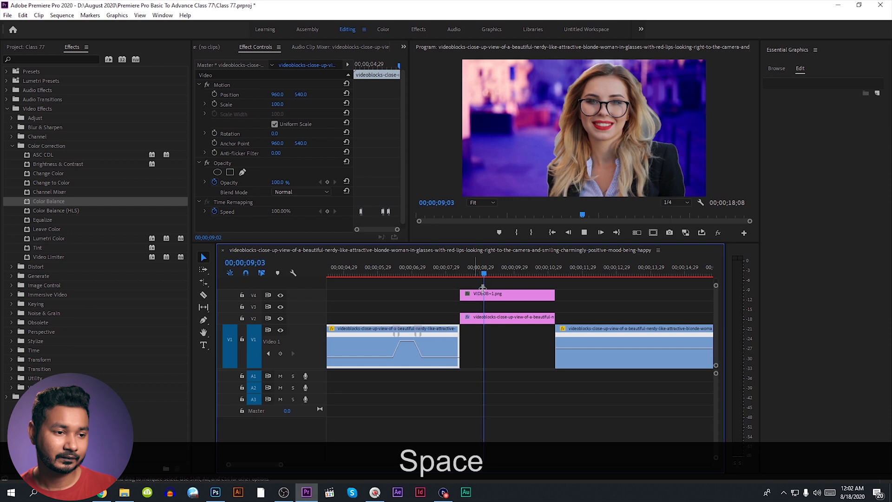
drag(484, 274, 445, 279)
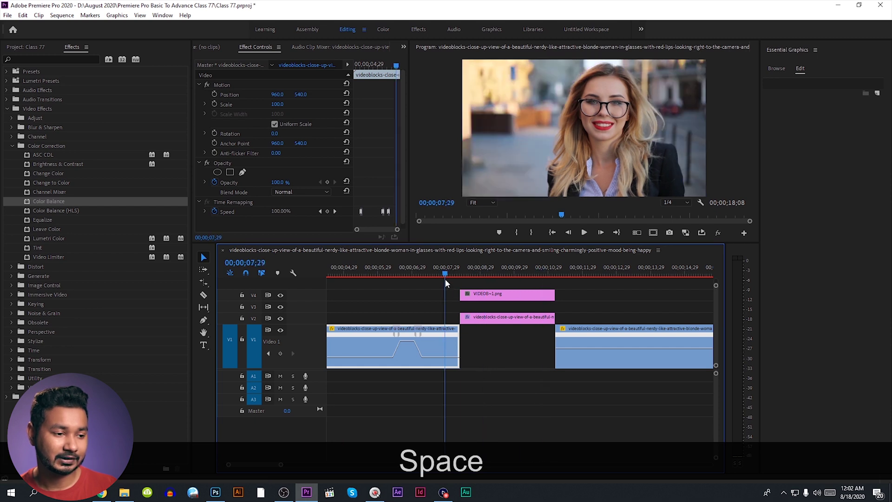
key(space)
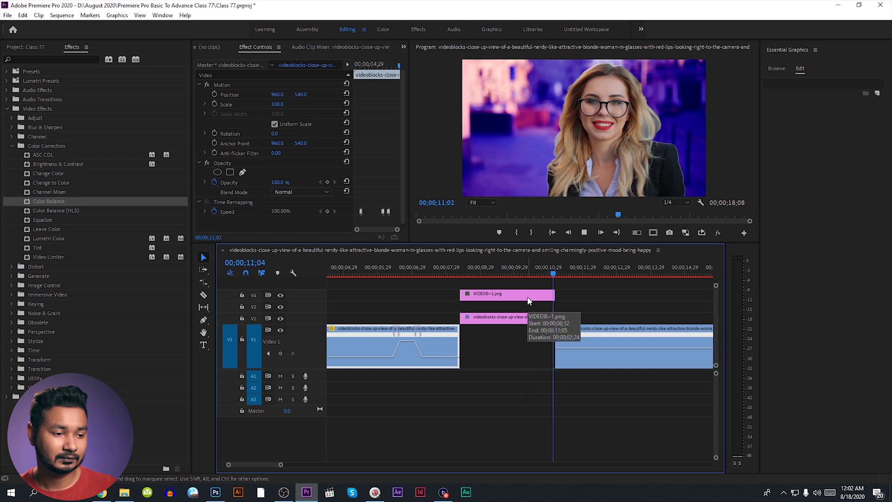
Step: Shift the second V1 video clip later and extend both stills on V2 and V4 to 00;00;11;27
key(space)
drag(581, 331, 605, 331)
mouse_move(551, 318)
mouse_down()
mouse_move(580, 318)
mouse_move(576, 269)
mouse_move(569, 273)
mouse_up()
Step: Add holding keyframes for Shadow Red, Green and Blue Balance on the background still at 00;00;11;18
click(564, 320)
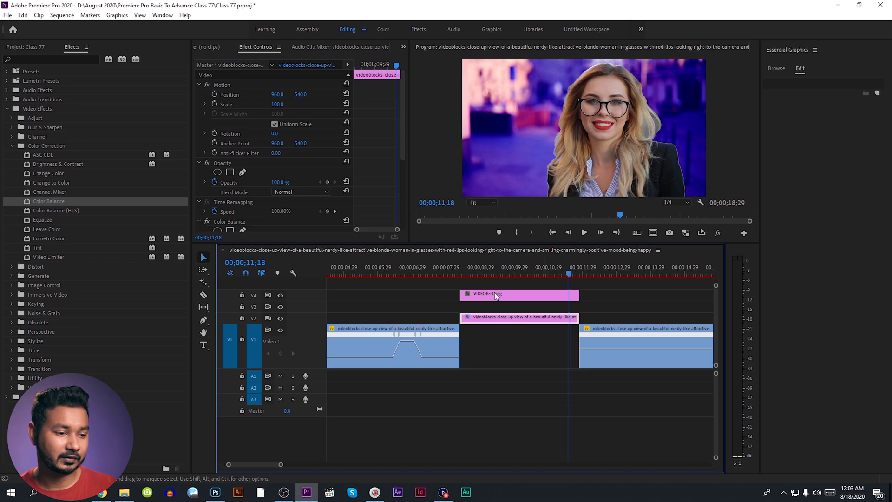
scroll(325, 183, down, 3)
click(328, 186)
click(328, 177)
click(327, 166)
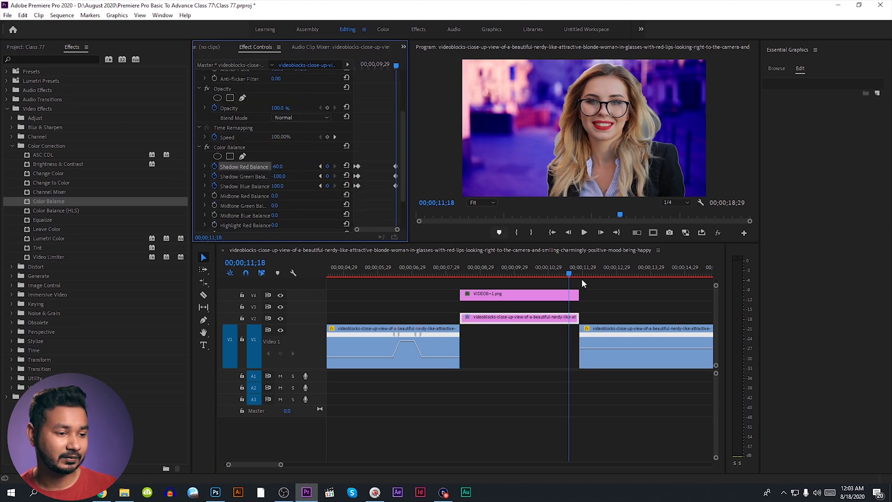
Step: Reset the background still's Color Balance shadow values to 0.0 at its end, 00;00;11;27
drag(570, 269, 538, 269)
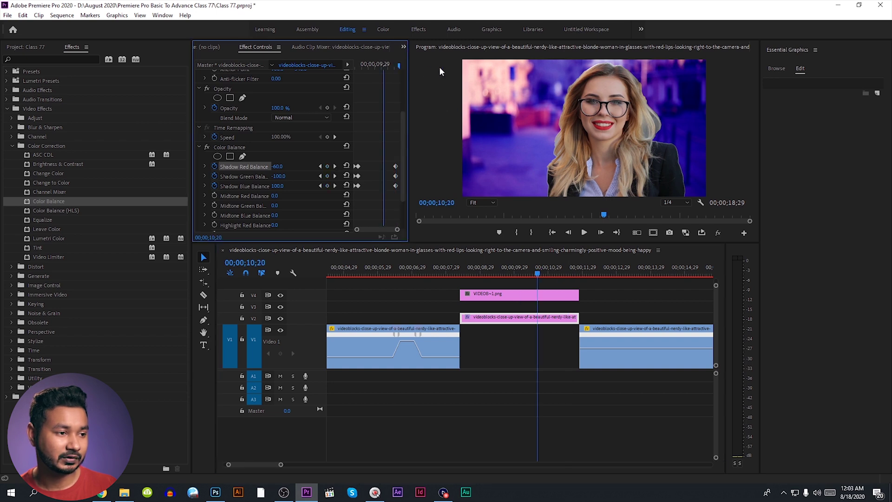
key(Down)
click(563, 317)
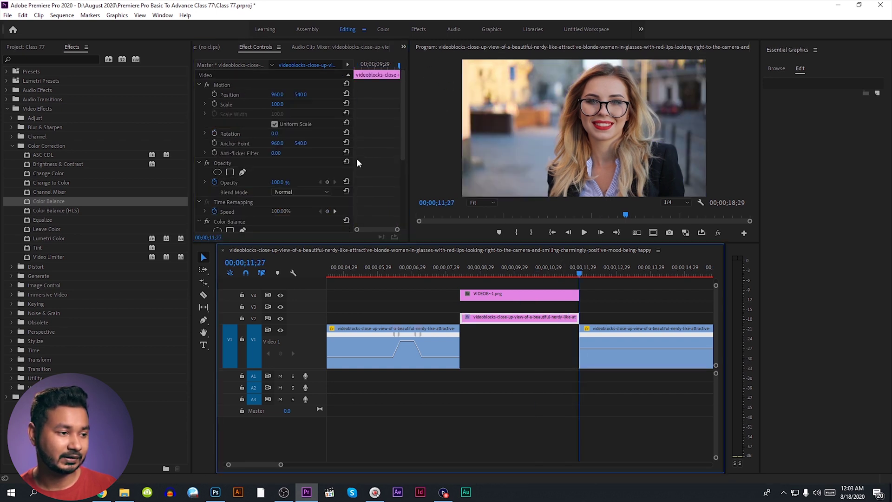
scroll(358, 162, down, 3)
click(346, 195)
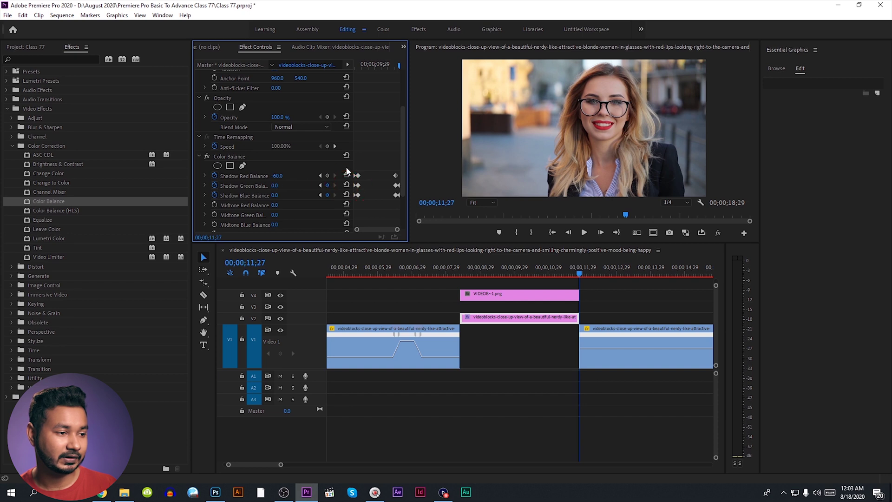
Step: Play back the complete color change from the start of the stills to their end
click(458, 265)
key(space)
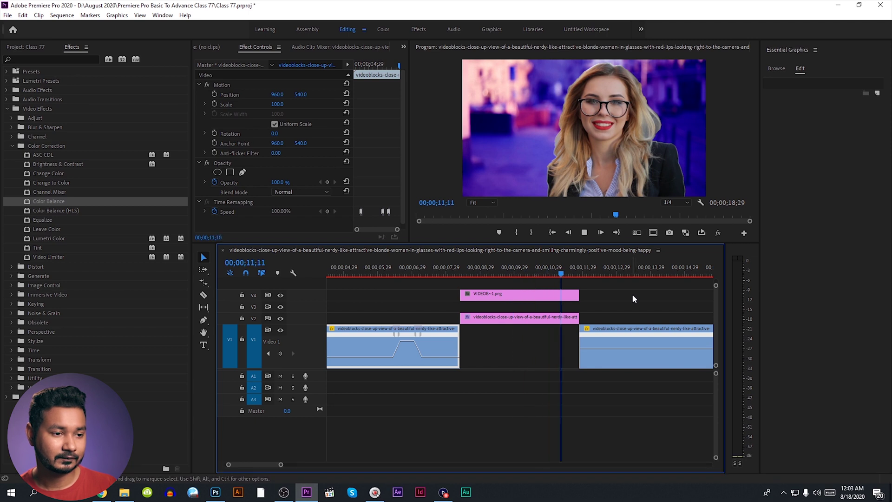
key(space)
Step: Keyframe the background still's Scale at its start and set it to 105 at its end
mouse_move(464, 272)
mouse_down()
mouse_move(482, 282)
mouse_move(462, 282)
mouse_up()
click(487, 315)
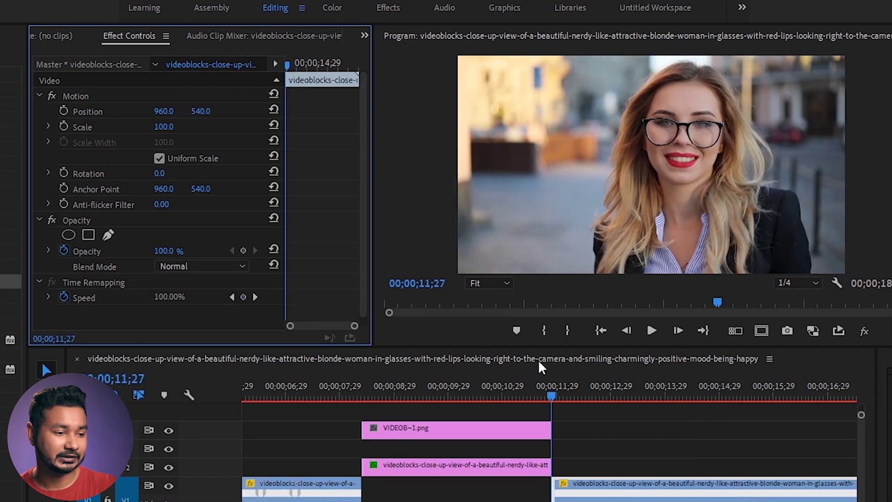
click(544, 470)
click(160, 126)
text(105)
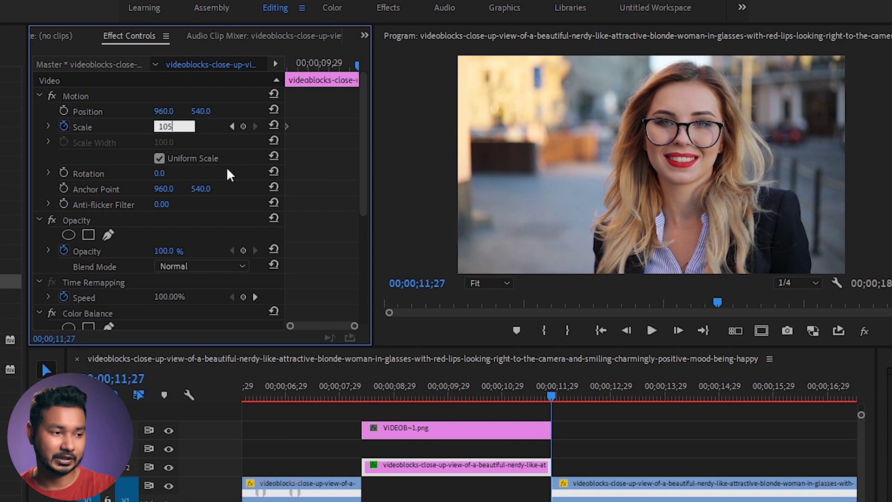
key(Return)
Step: Play back the background still's slow zoom behind the woman's cutout
drag(533, 401, 363, 386)
key(space)
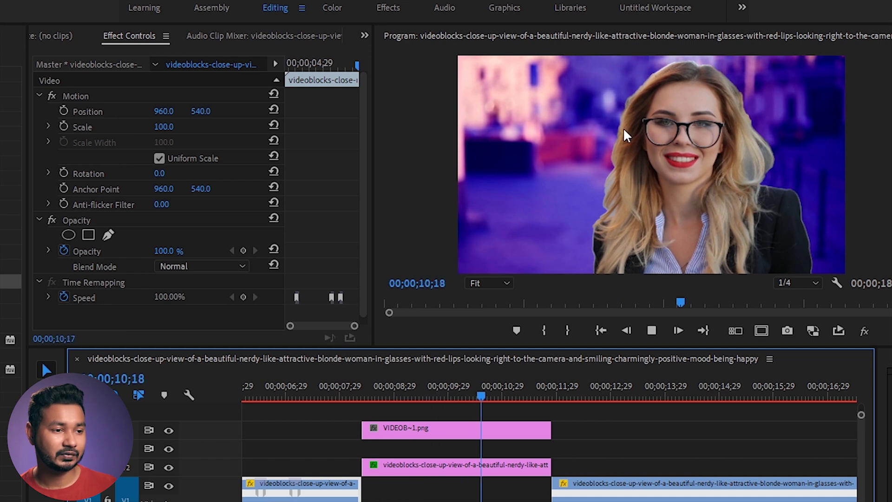
key(space)
Step: Enable Position and Scale keyframes for the VIDEOB~1.png cutout at its start, 00;00;08;12
click(511, 435)
drag(514, 400, 479, 409)
key(Down)
key(Up)
click(493, 427)
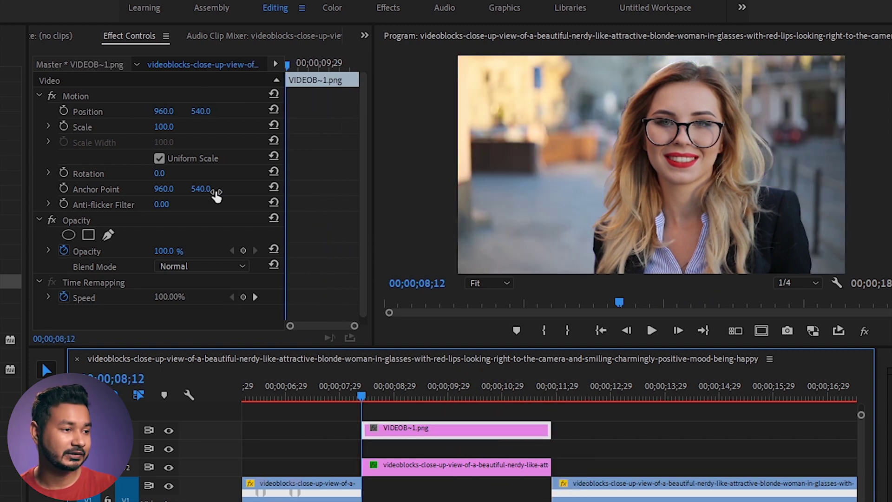
scroll(109, 209, down, 1)
click(63, 119)
click(63, 103)
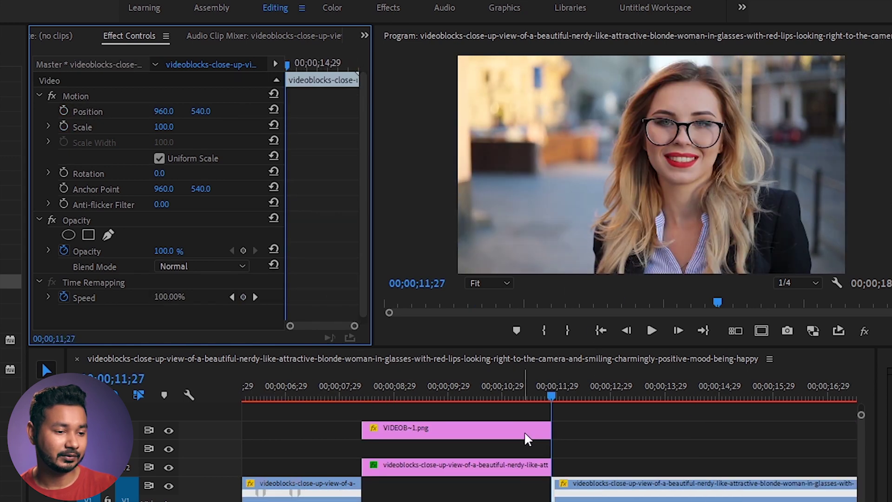
Step: Try a Scale of 105 for the VIDEOB~1.png cutout at its end, 00;00;11;27
click(511, 436)
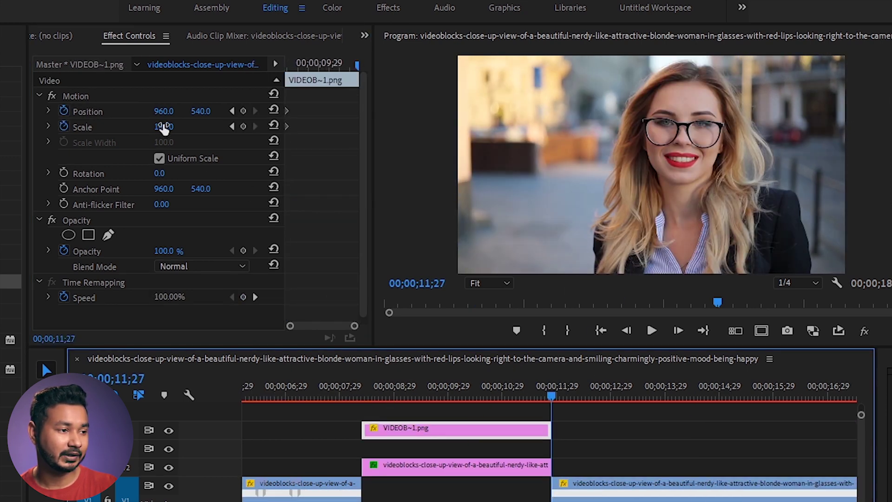
click(171, 126)
text(105)
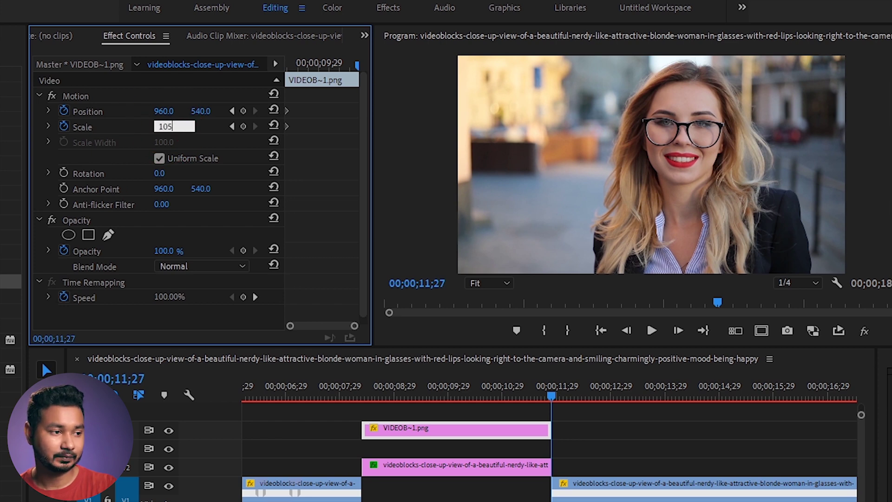
key(Return)
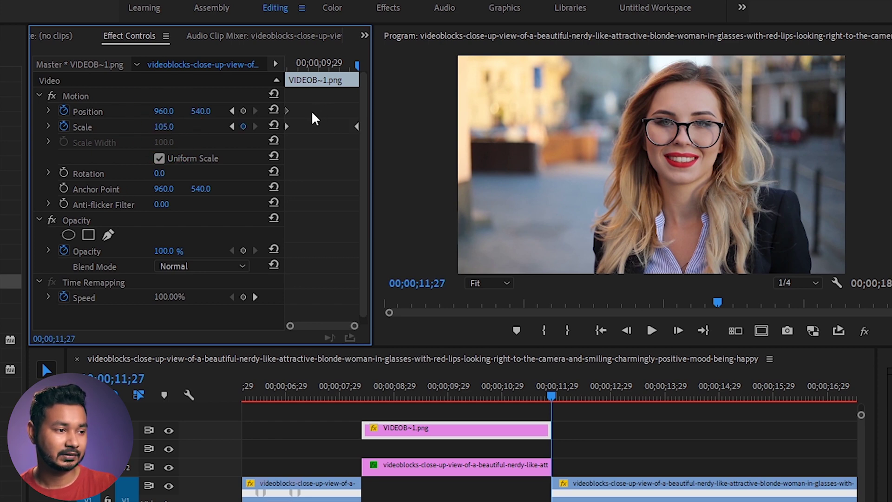
Step: Set the VIDEOB~1.png cutout's Scale to 95 at its end
click(173, 125)
text(95)
key(Return)
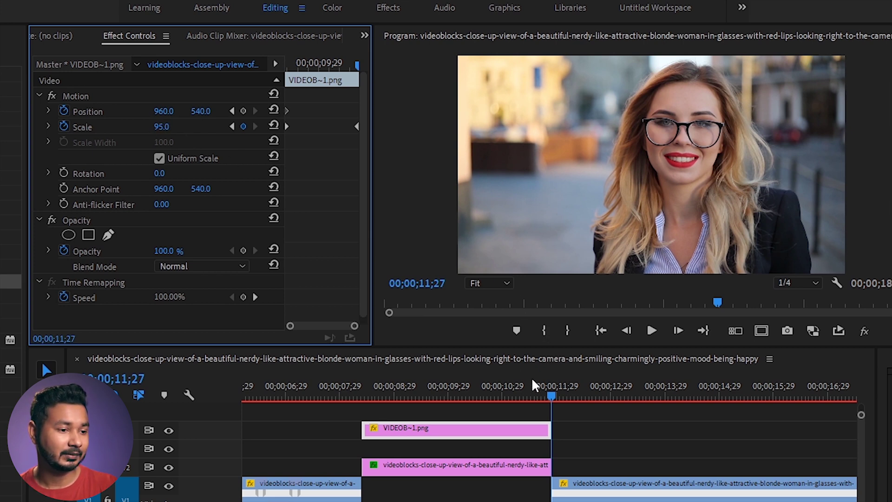
Step: Lower the VIDEOB~1.png cutout's vertical Position at its end, 00;00;11;27, to cover the gap below the woman
drag(526, 399, 543, 398)
click(524, 432)
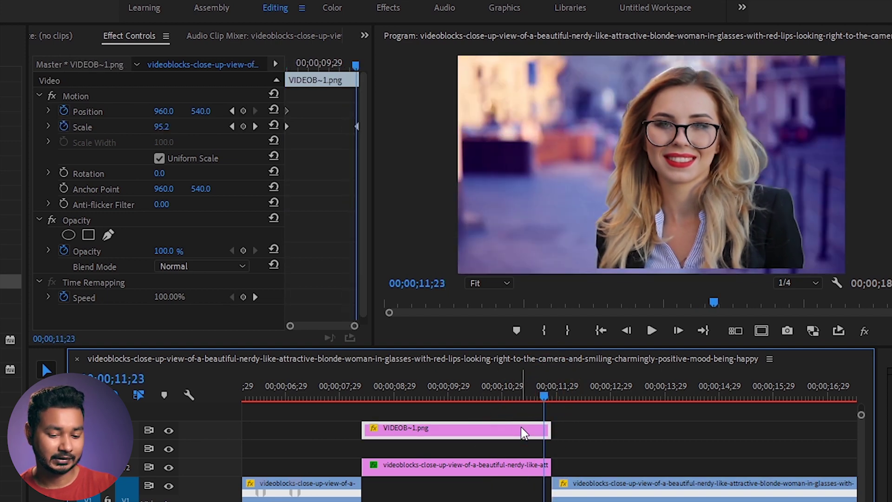
key(Up)
key(Down)
click(519, 433)
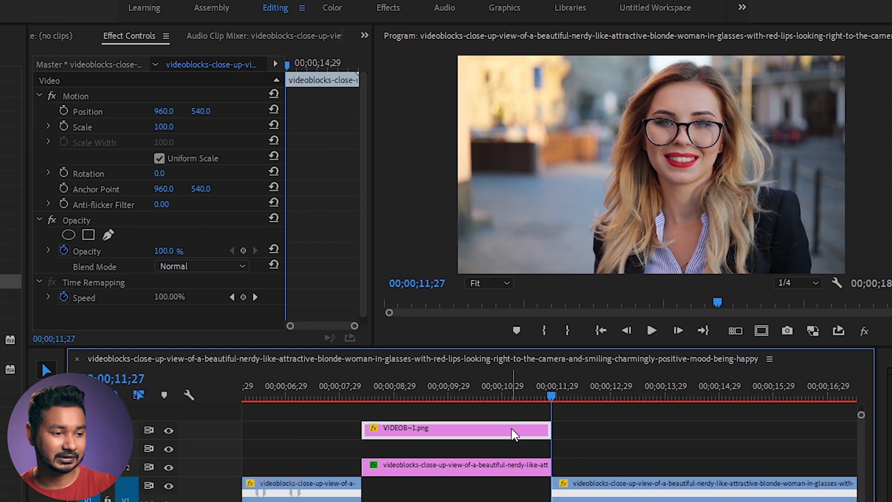
click(198, 123)
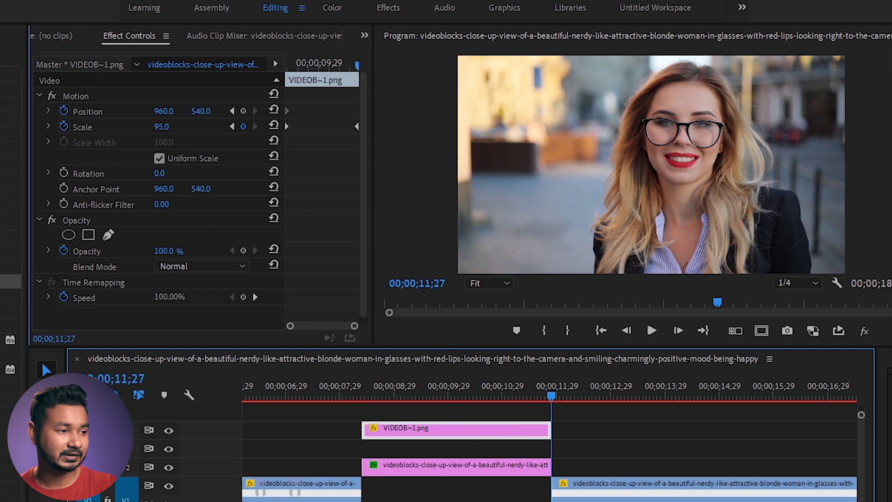
Step: Play back the cutout's Position and Scale animation over the freeze-frame section and save the project
drag(552, 397, 349, 403)
key(space)
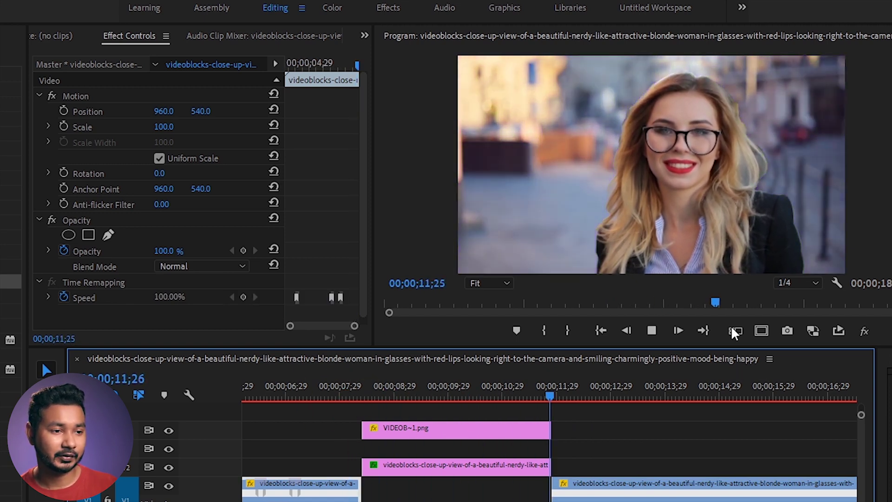
key(space)
drag(561, 399, 495, 404)
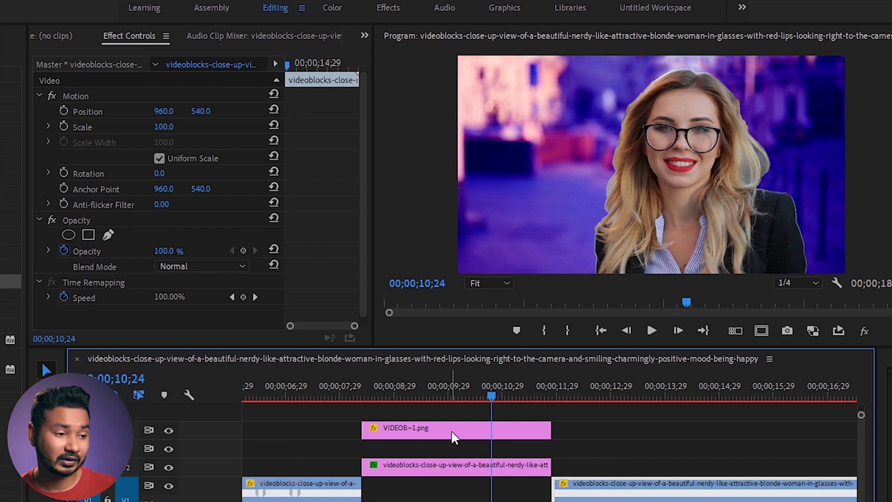
click(472, 434)
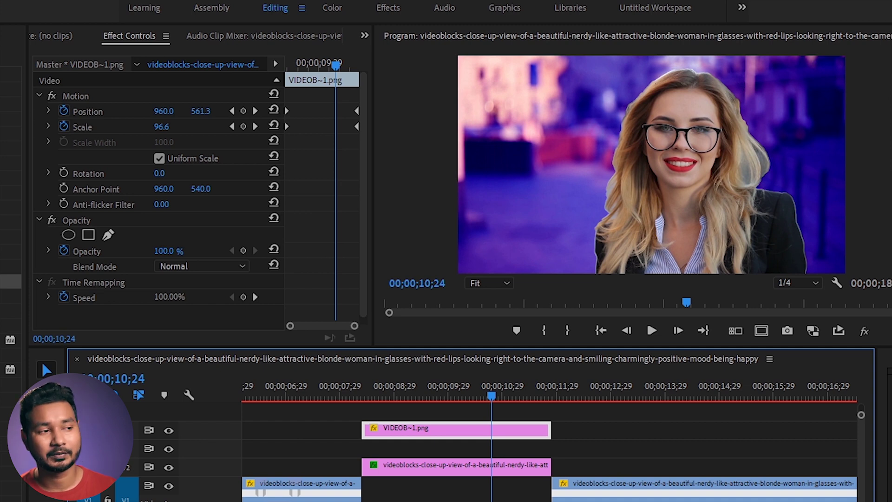
key(ctrl+s)
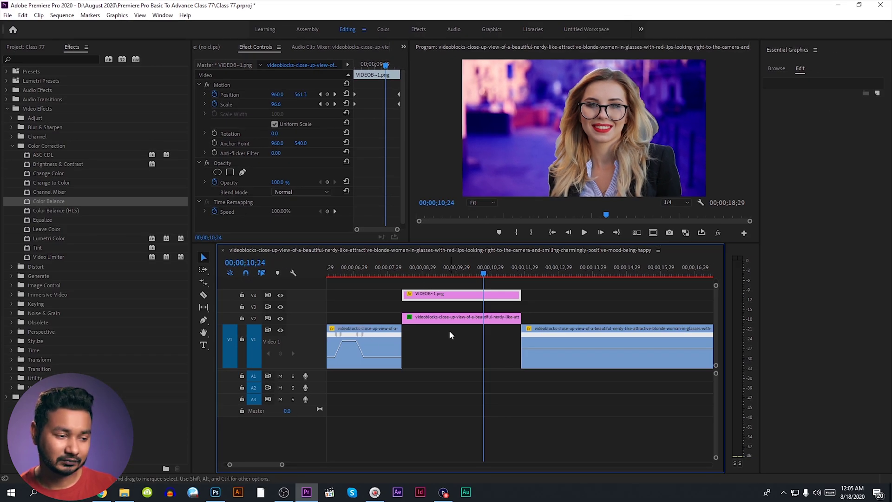
Step: Start a Pen shape at 00;00;08;13, tracing loosely outside the woman's hair from the lower-left shoulder up to the top of her head
click(451, 361)
drag(415, 270, 404, 271)
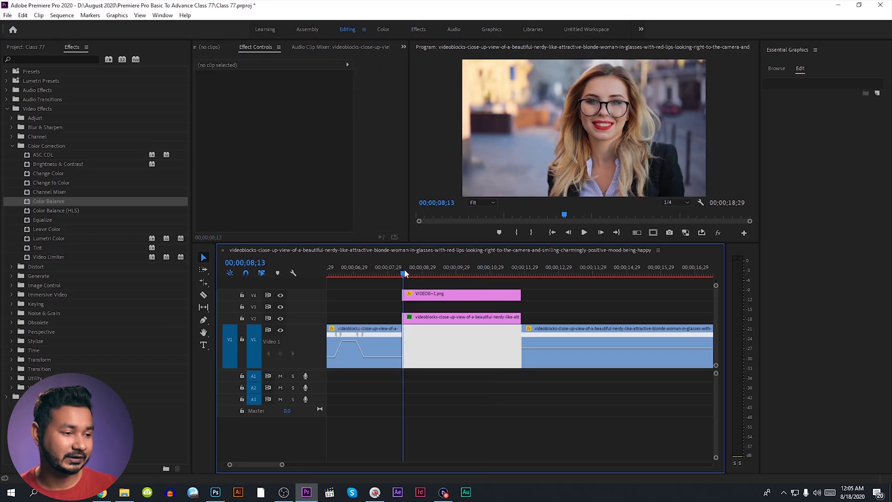
click(454, 365)
click(203, 320)
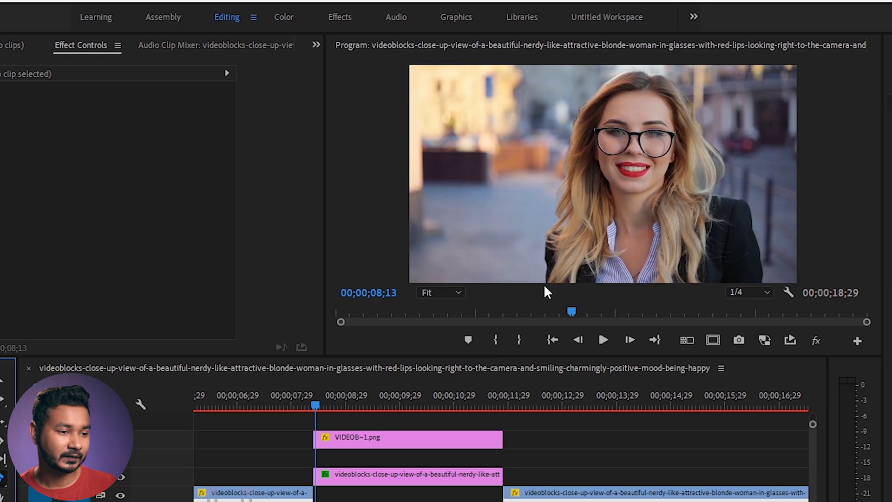
click(548, 282)
click(542, 250)
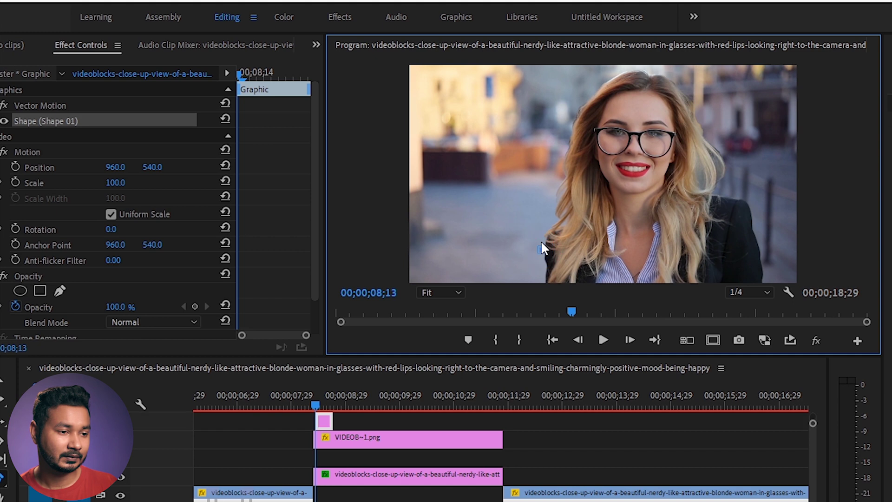
click(543, 227)
click(555, 205)
drag(551, 188, 553, 183)
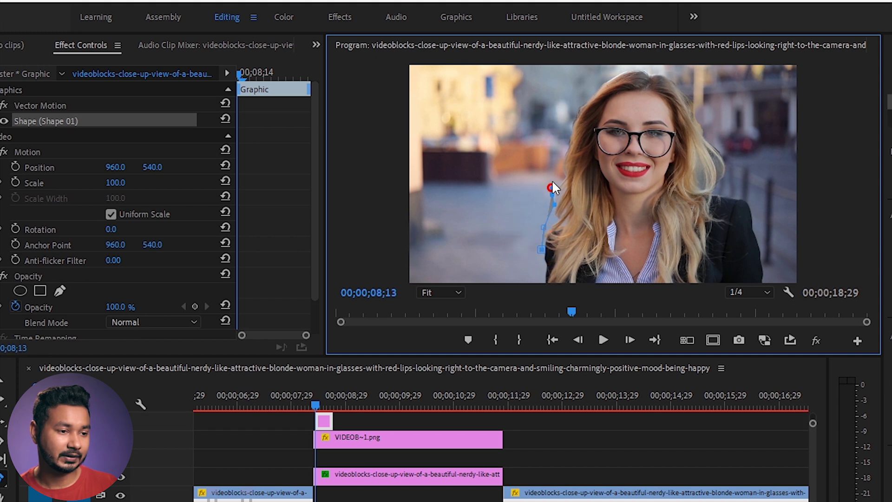
click(555, 146)
click(584, 85)
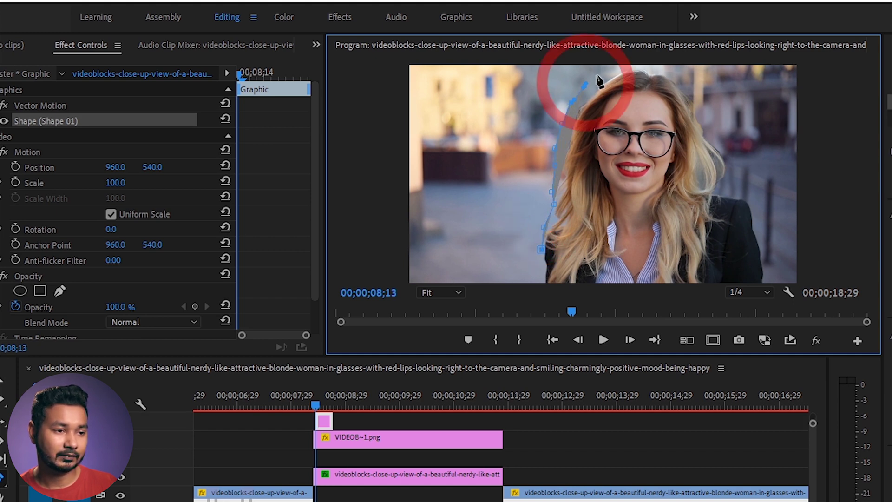
click(607, 71)
click(654, 67)
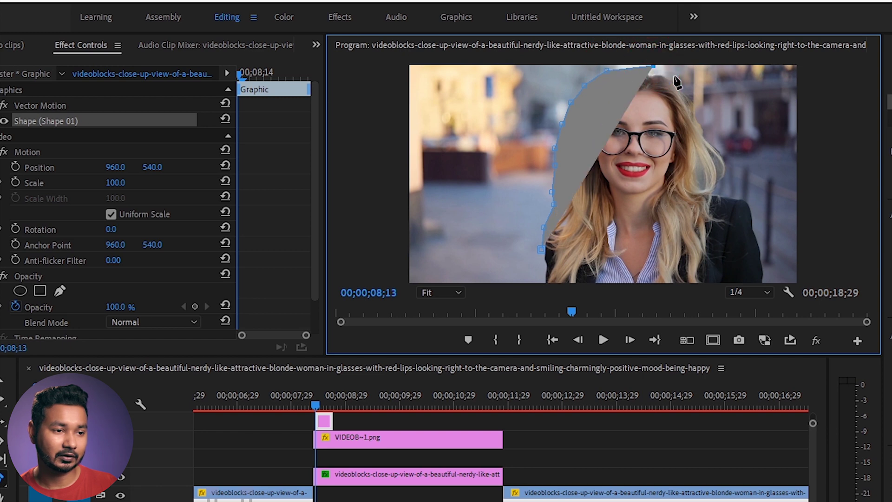
Step: Continue the shape's outline from the top of the head down outside the right side of her hair to the shoulder
click(674, 75)
click(687, 84)
click(699, 102)
click(706, 120)
click(714, 134)
click(719, 143)
click(727, 155)
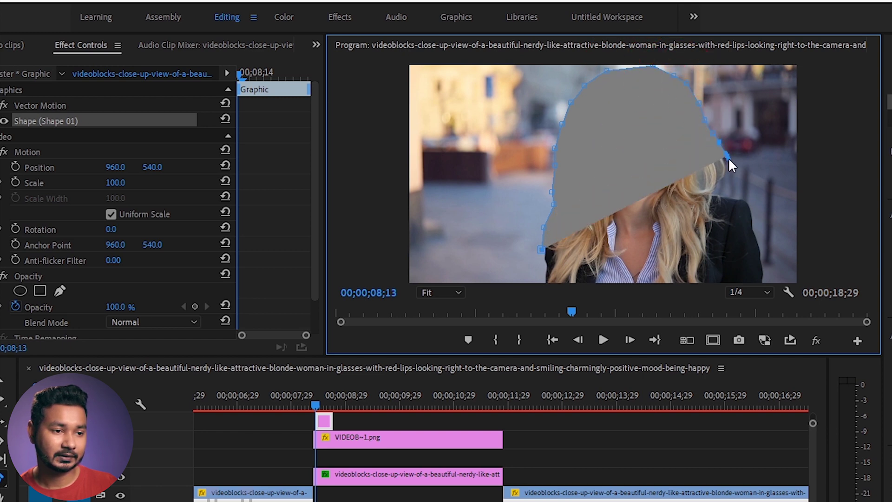
click(731, 180)
click(746, 193)
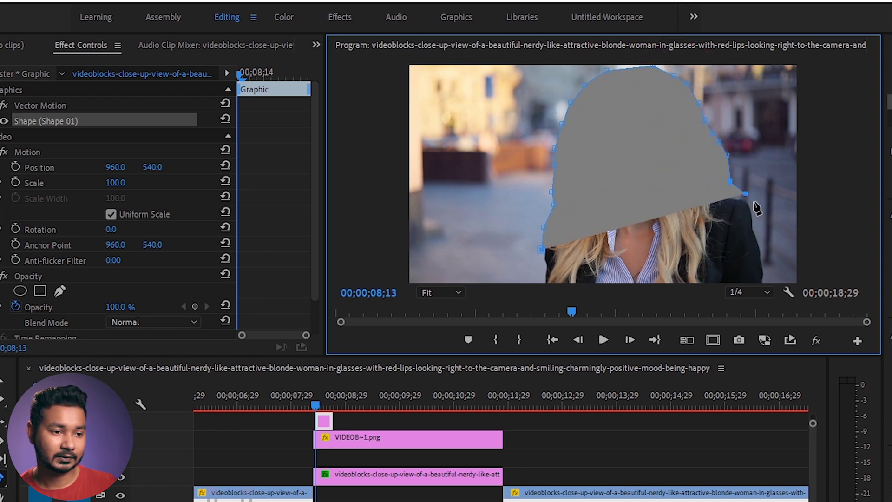
Step: Carry the outline down the right arm and along the frame's bottom edge so the shape covers the whole woman
click(757, 203)
click(759, 221)
click(763, 235)
click(770, 264)
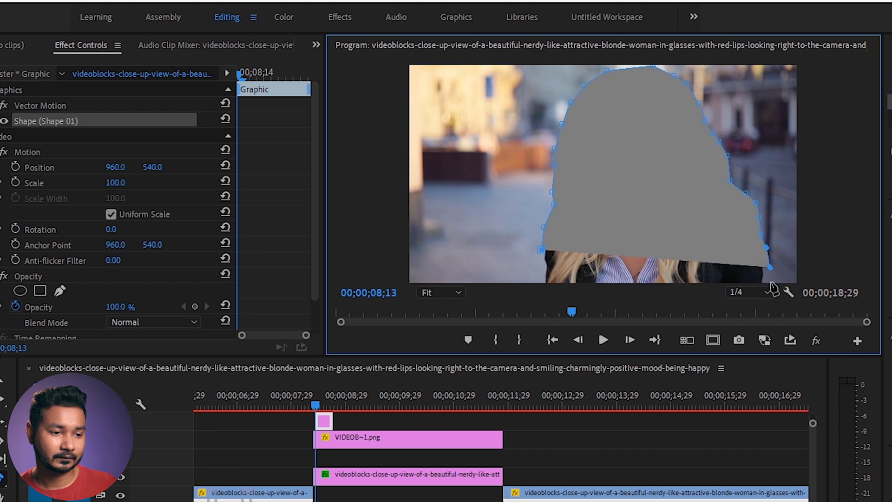
click(771, 282)
click(767, 290)
click(772, 281)
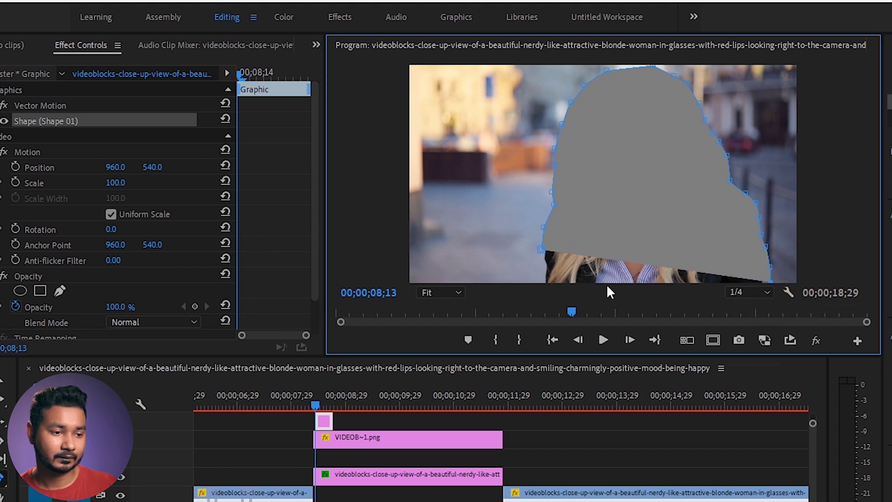
click(547, 282)
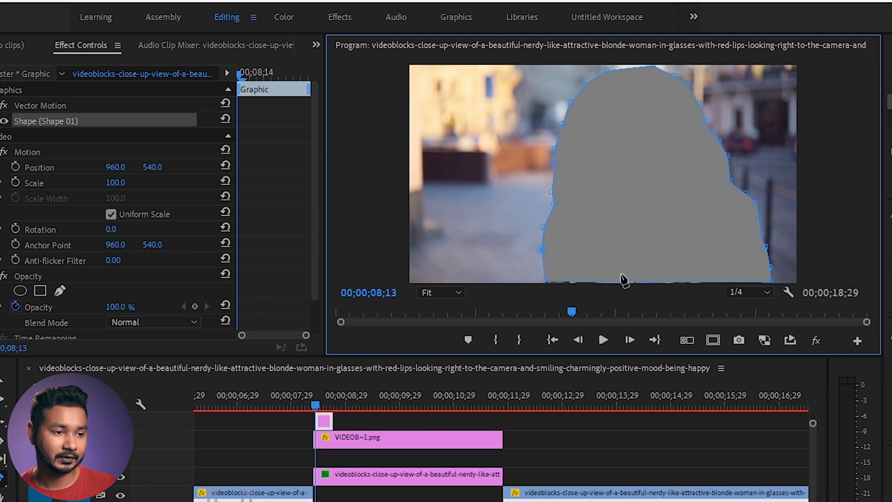
click(543, 284)
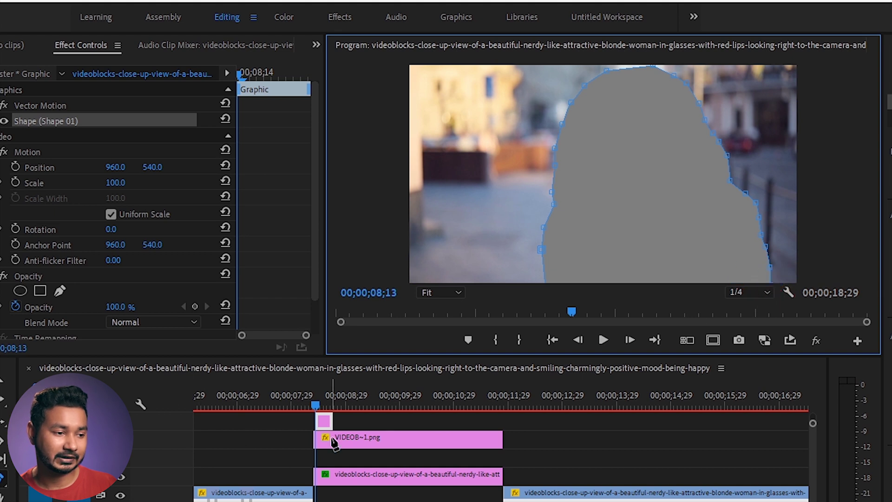
Step: Place the Graphic clip on V3 beneath the VIDEOB~1.png cutout and extend it to match the cutout's length
drag(324, 423, 505, 478)
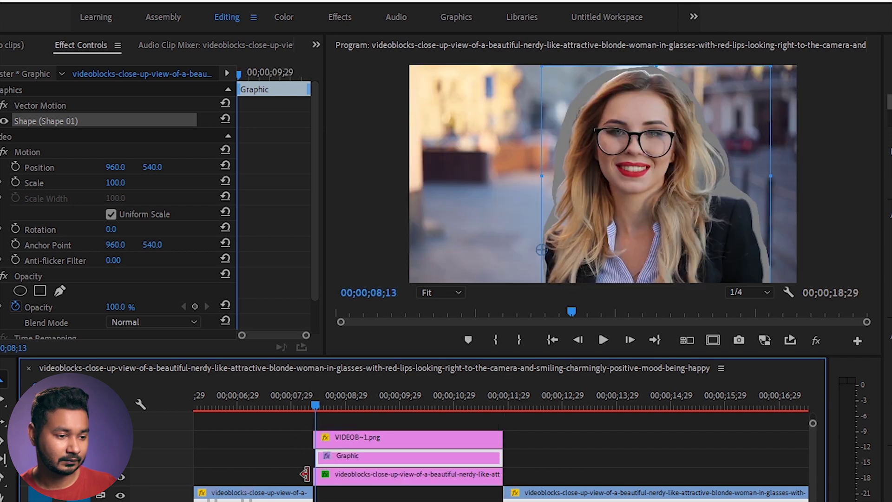
scroll(310, 467, up, 3)
drag(332, 459, 324, 460)
scroll(374, 466, down, 3)
click(421, 472)
drag(593, 95, 590, 94)
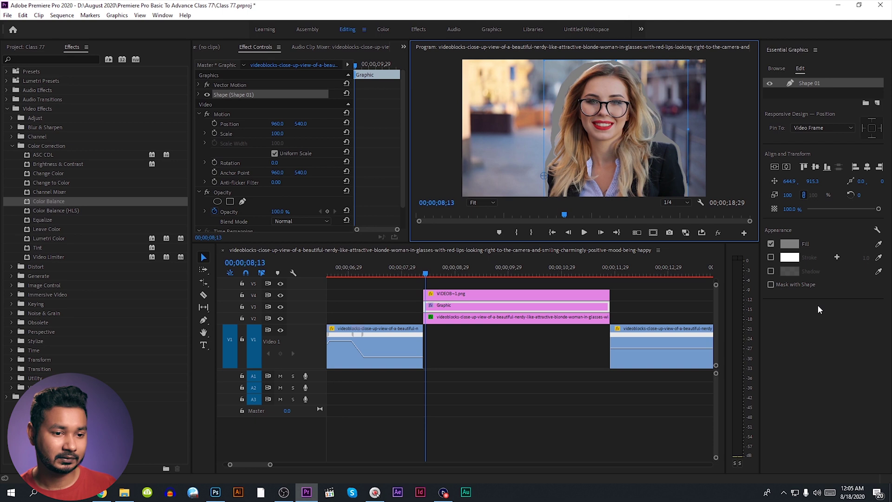
Step: Set the fill color of Shape 01 to white, FFFFFF
click(789, 244)
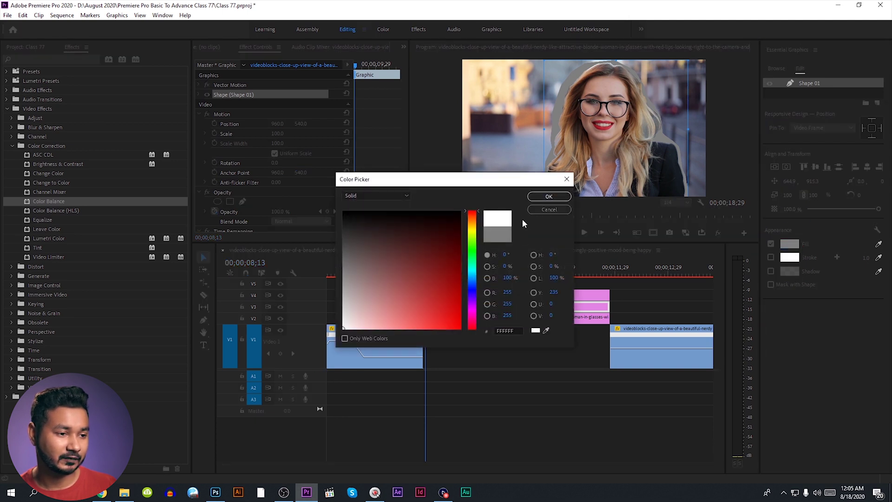
click(547, 196)
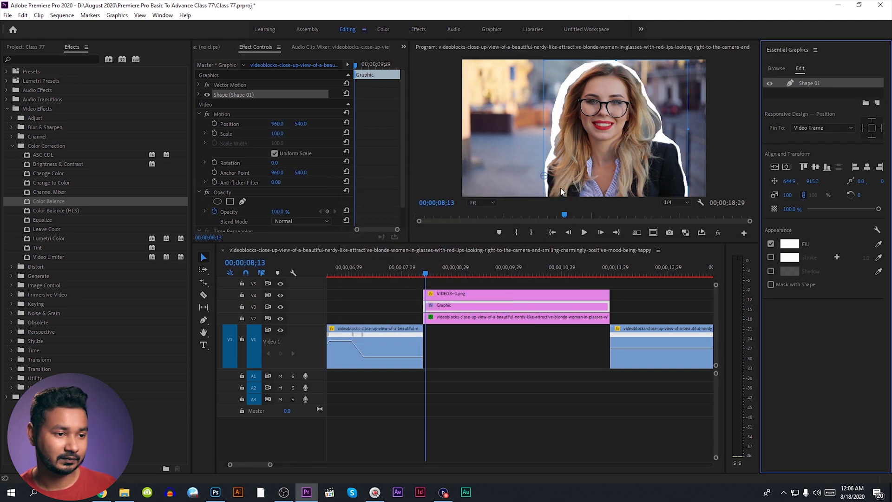
click(480, 299)
click(549, 163)
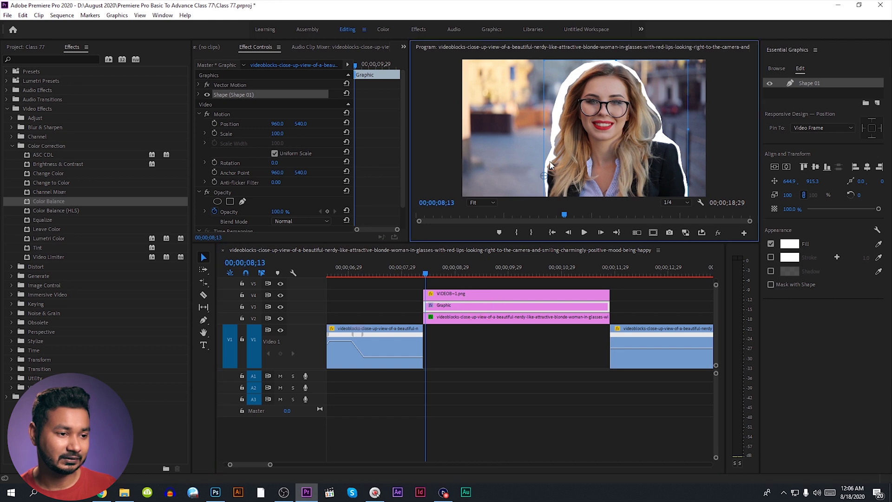
click(204, 320)
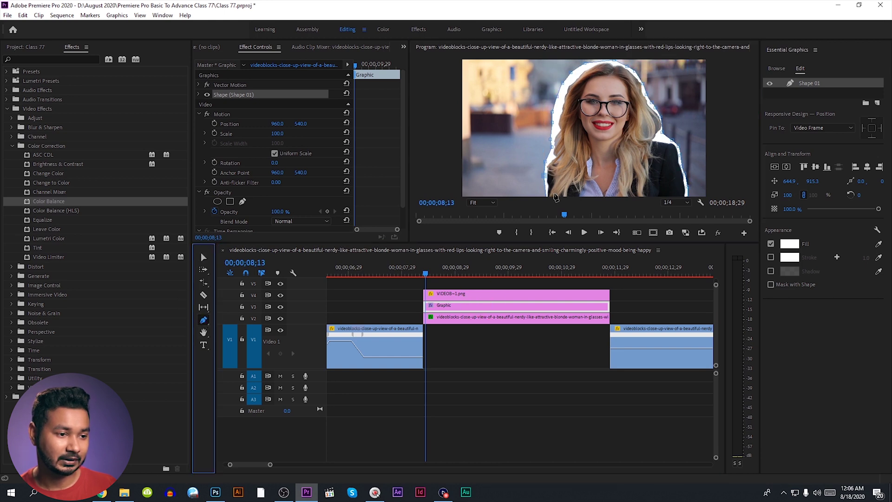
click(548, 194)
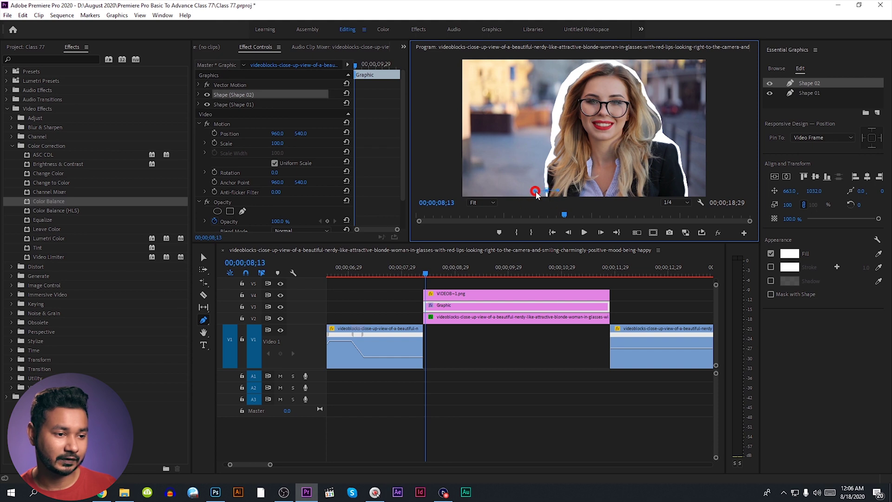
key(ctrl+z)
key(ctrl+z)
key(v)
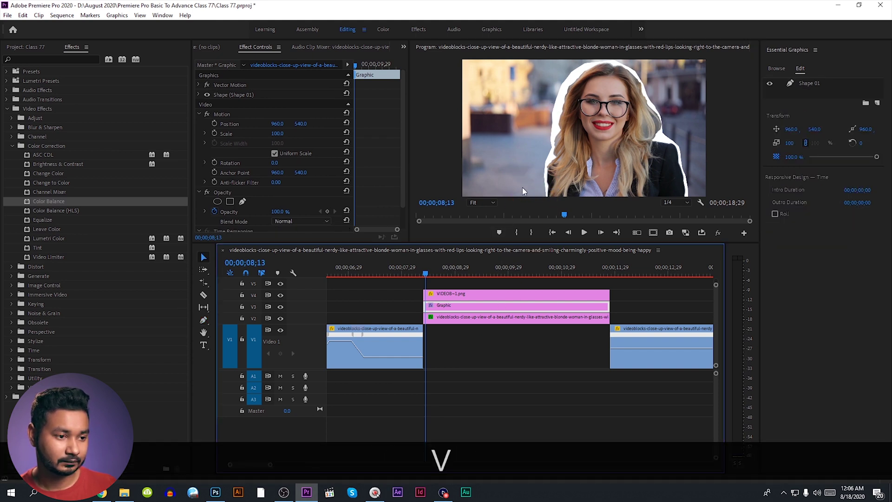
Step: Widen the white shape's lower-left edge by moving its points outward at 100% zoom, restore the Fit view and deselect the clip
key(p)
click(482, 203)
click(481, 258)
drag(439, 92, 429, 97)
drag(439, 139, 438, 173)
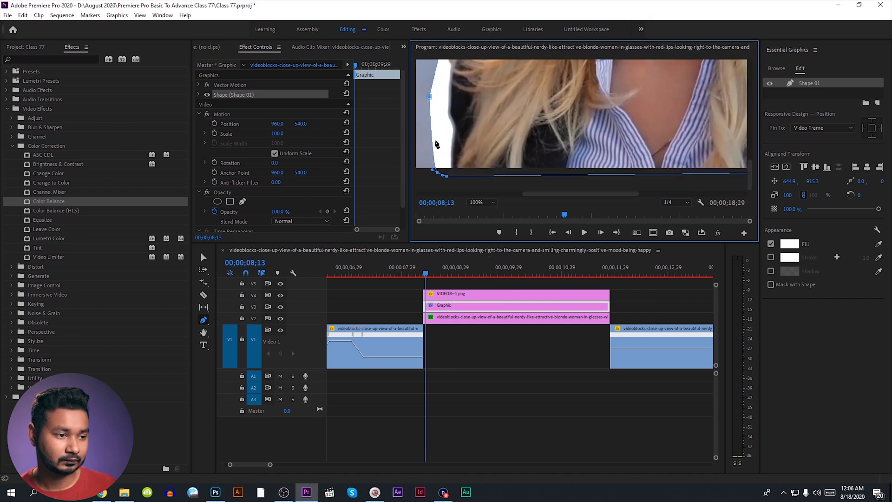
click(482, 202)
click(481, 215)
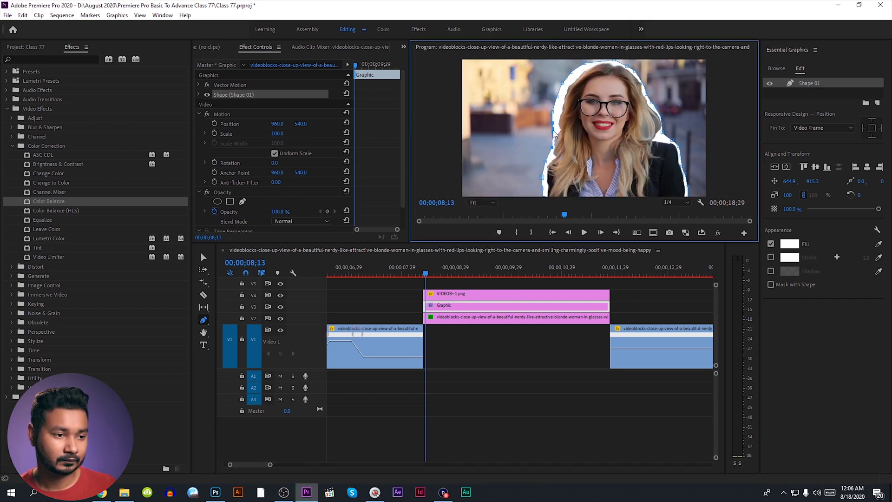
key(v)
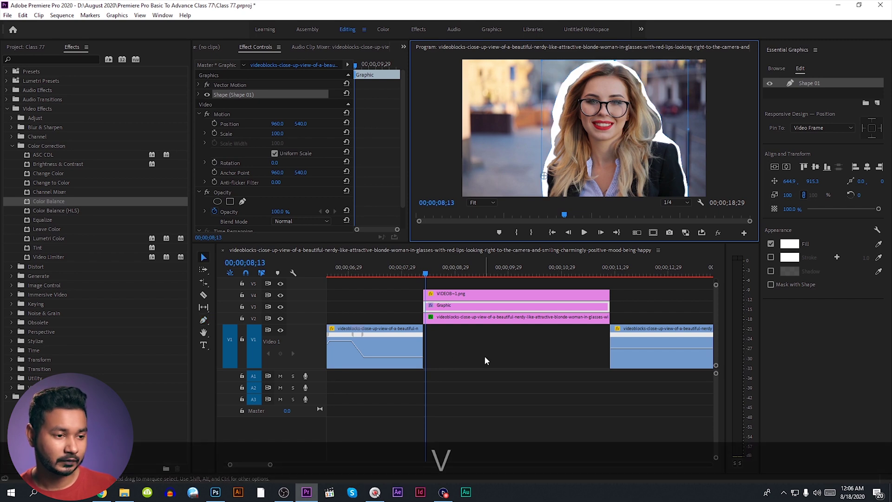
click(485, 356)
click(491, 347)
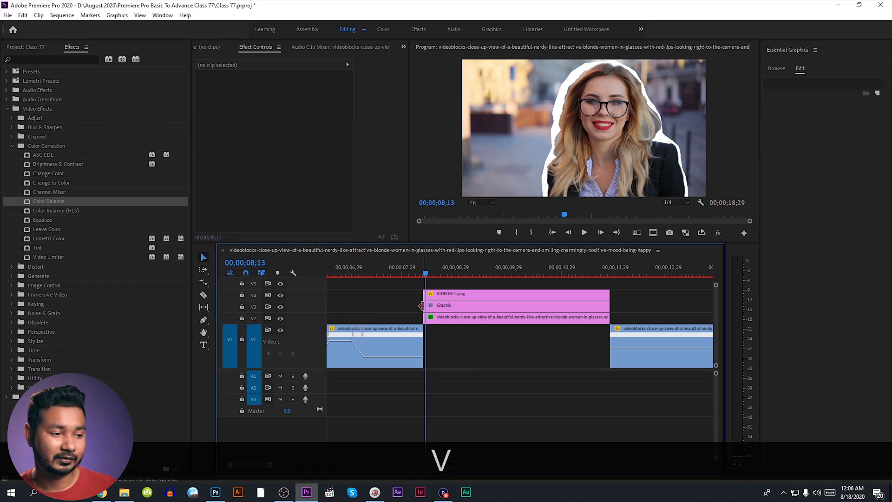
Step: Apply the default Cross Dissolve transition to the start of the Graphic clip and shorten it
right_click(421, 306)
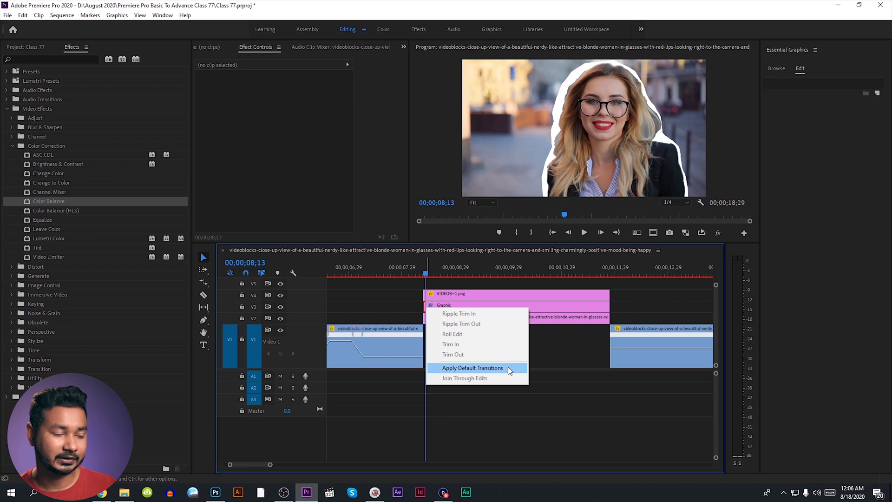
click(472, 367)
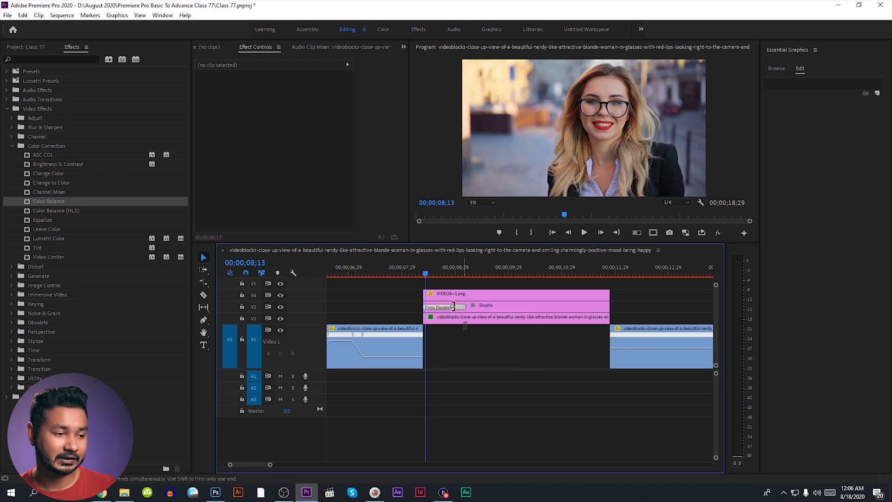
drag(454, 305, 437, 306)
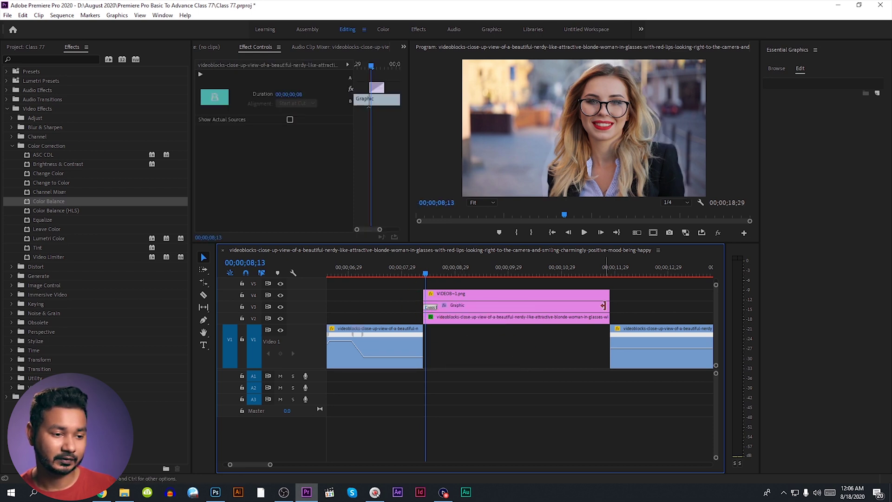
Step: Apply the default Cross Dissolve transition to the end of the Graphic clip
right_click(604, 306)
click(650, 369)
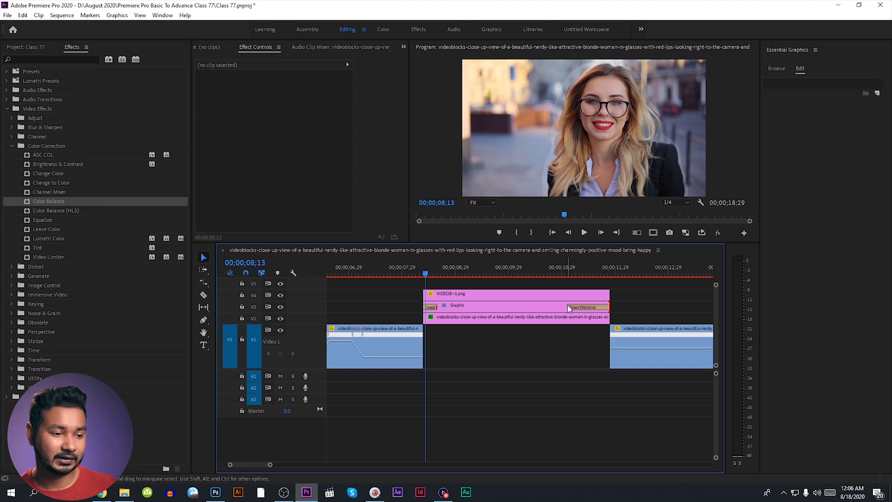
Step: Shorten the Cross Dissolve at the end of the Graphic clip and play back the freeze-frame section
drag(567, 305, 598, 306)
click(419, 274)
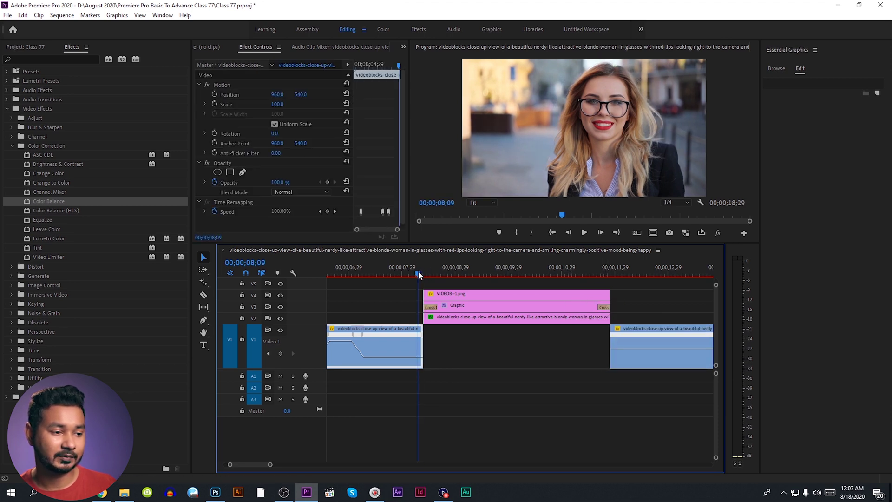
key(space)
key(space)
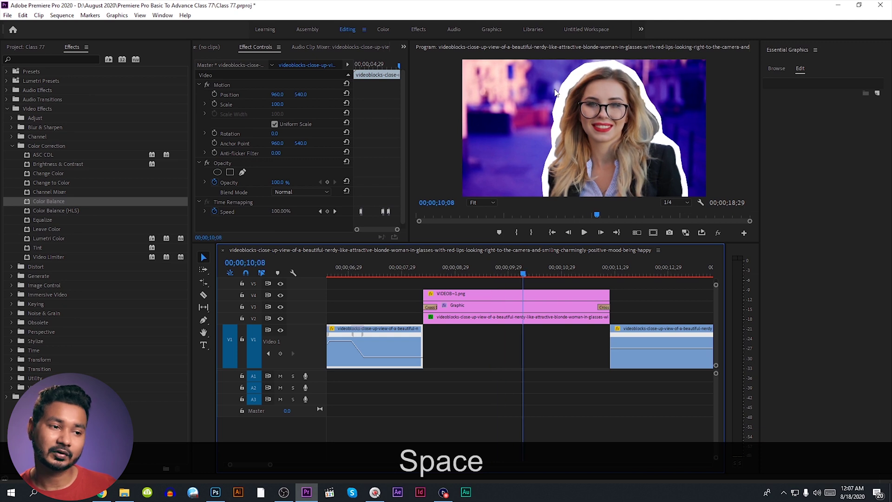
Step: Copy the Motion keyframes of the VIDEOB~1.png clip onto the Graphic clip and play back the freeze-frame section
click(523, 296)
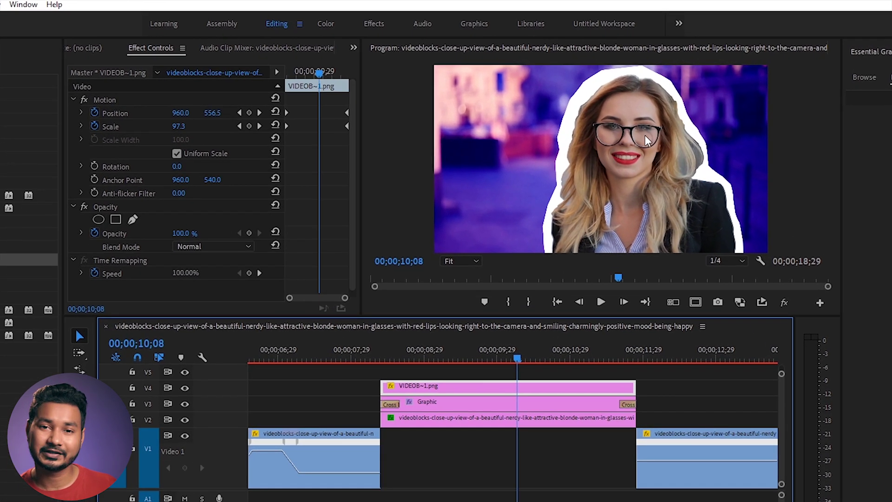
click(106, 102)
right_click(106, 102)
click(149, 173)
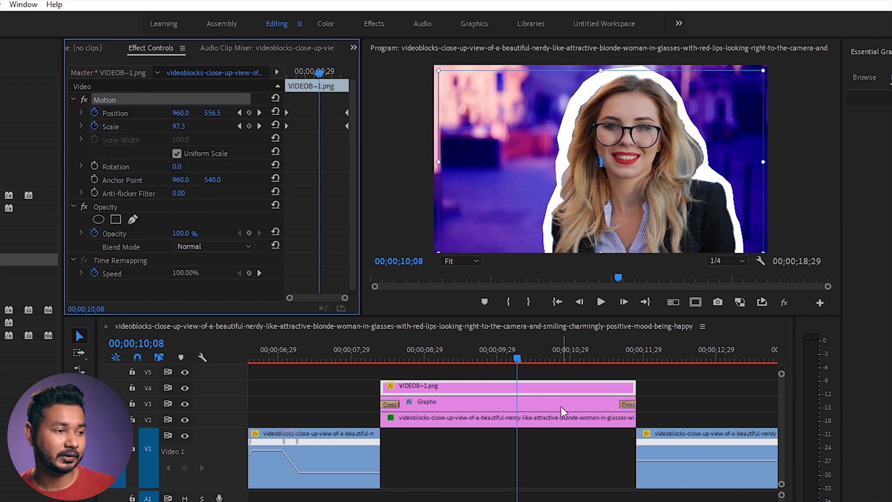
click(471, 408)
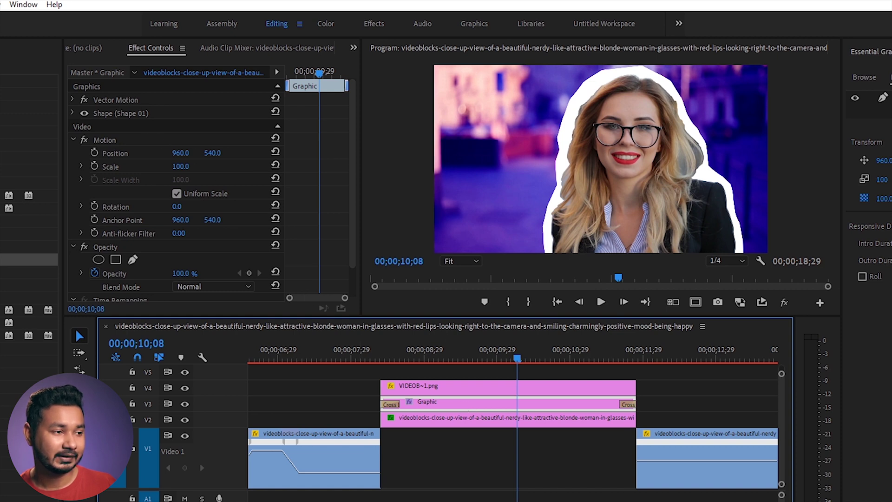
click(160, 143)
right_click(160, 143)
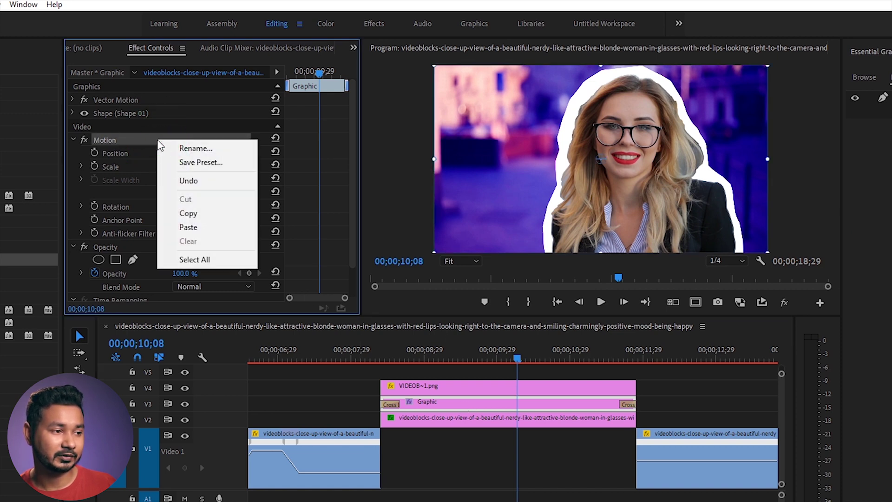
click(195, 227)
drag(396, 362, 372, 359)
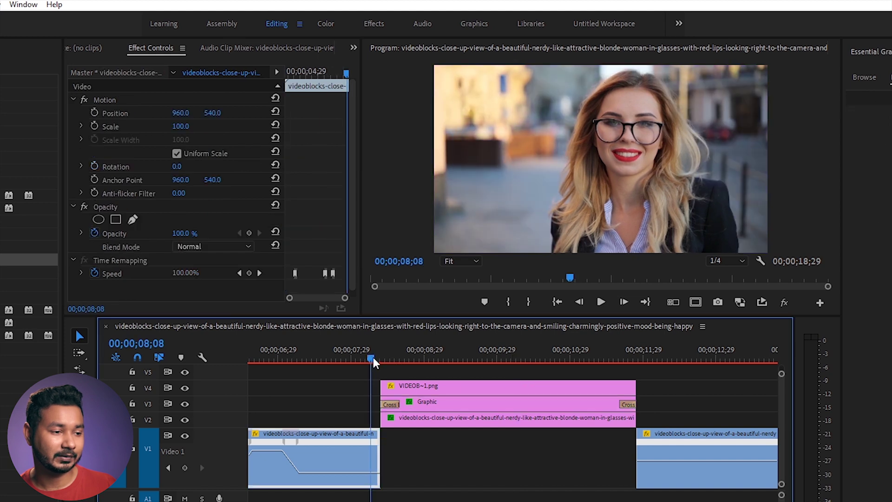
key(space)
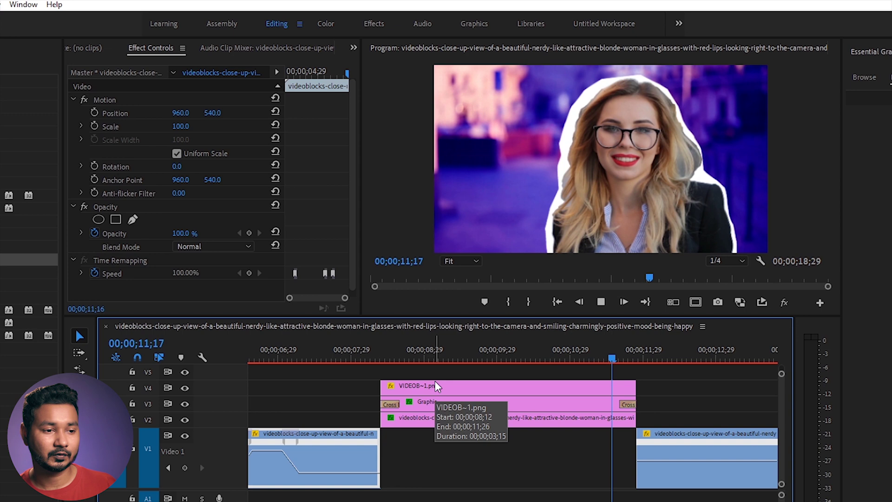
key(space)
Step: Shift the ending Position and Scale keyframes of the VIDEOB~1.png clip earlier, to 00;00;11;23
click(631, 359)
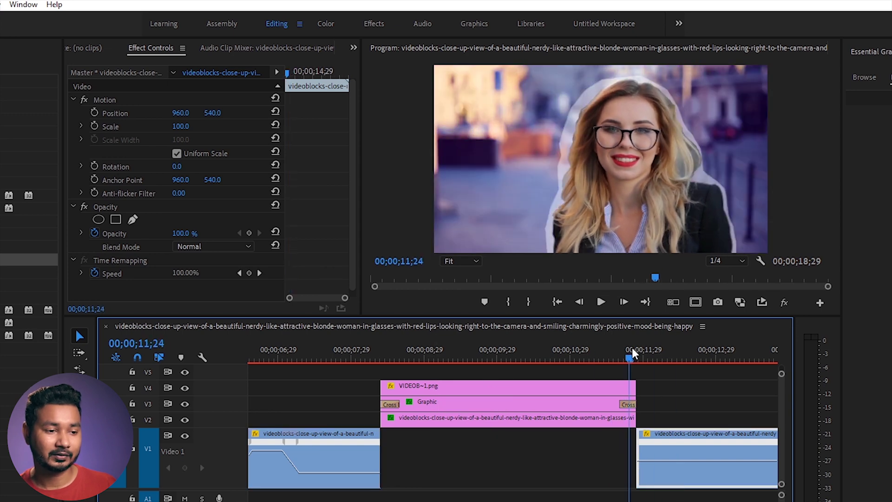
mouse_move(631, 367)
mouse_down()
mouse_move(640, 369)
mouse_move(608, 376)
mouse_move(624, 376)
mouse_up()
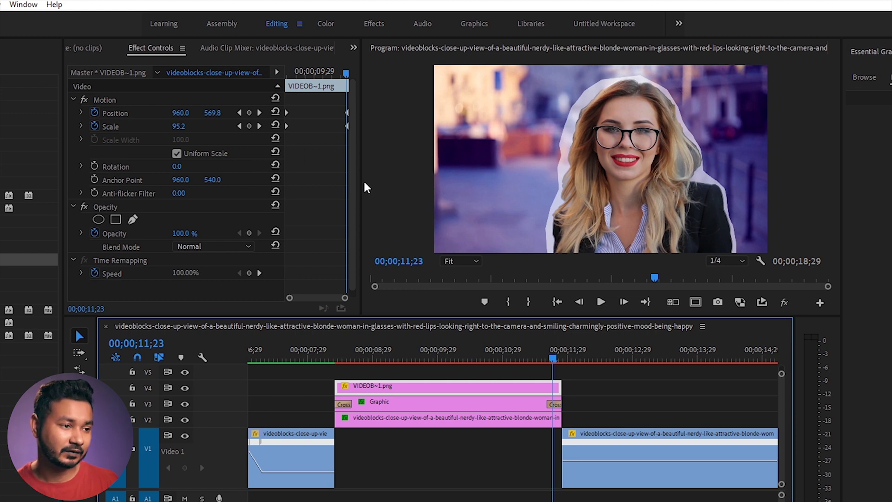
drag(362, 181, 453, 179)
drag(415, 97, 479, 148)
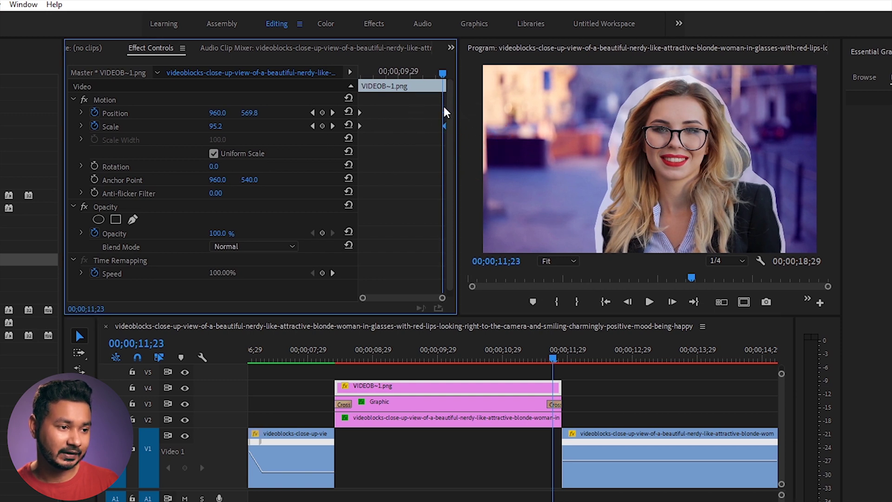
drag(445, 114, 443, 114)
Step: At 00;00;11;27, reset the VIDEOB~1.png clip's Scale to 100 and Position to 960, 540 as new end keyframes
drag(441, 73, 469, 77)
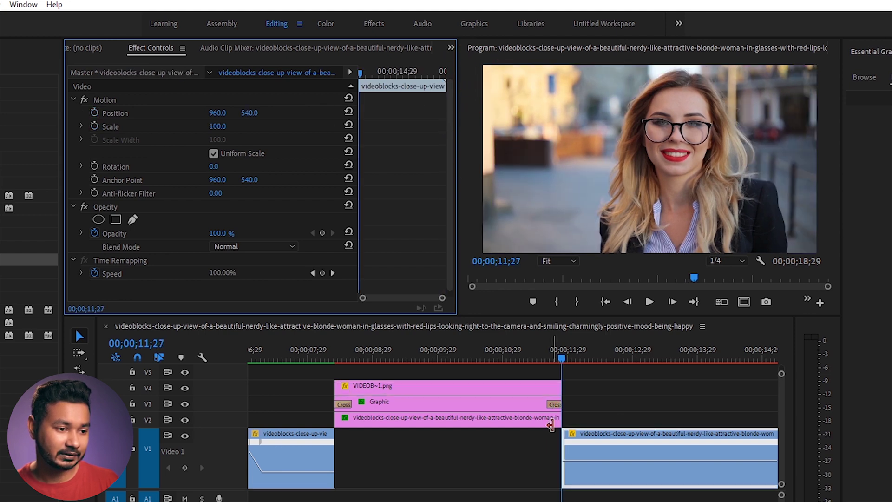
click(543, 390)
click(348, 126)
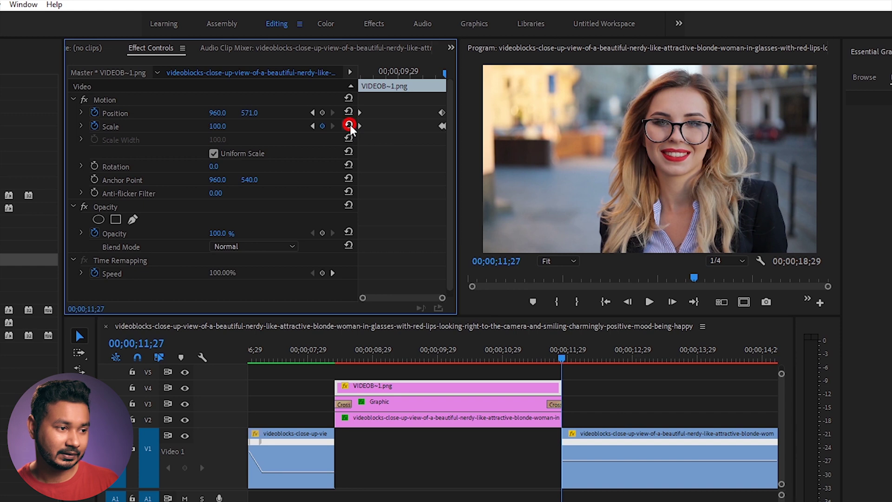
click(348, 112)
mouse_move(583, 365)
mouse_down()
mouse_move(550, 355)
mouse_move(578, 356)
mouse_move(538, 356)
mouse_move(584, 357)
mouse_up()
click(536, 358)
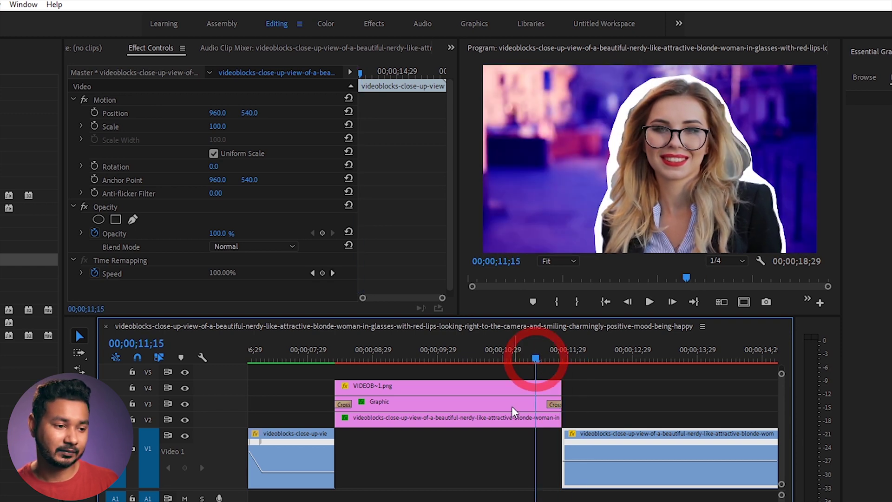
Step: Copy the Motion effect of the VIDEOB~1.png clip and paste it onto the Graphic clip's Motion
click(508, 385)
click(113, 100)
right_click(113, 101)
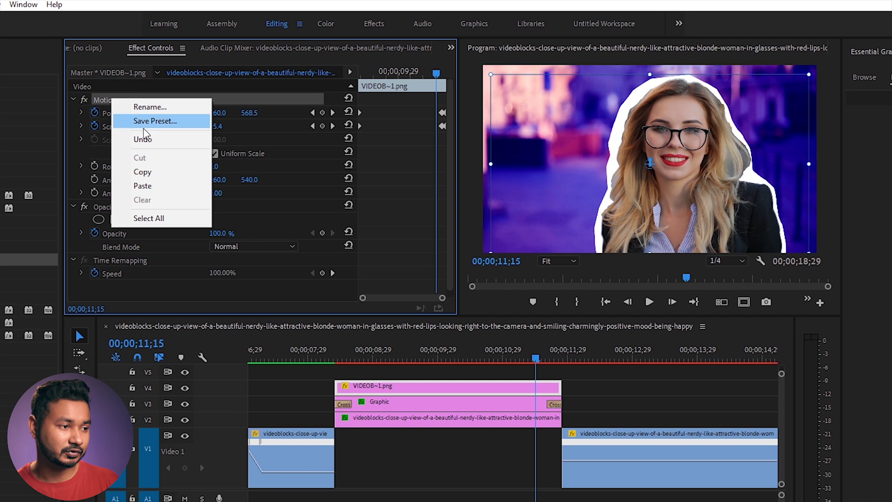
click(149, 172)
click(460, 405)
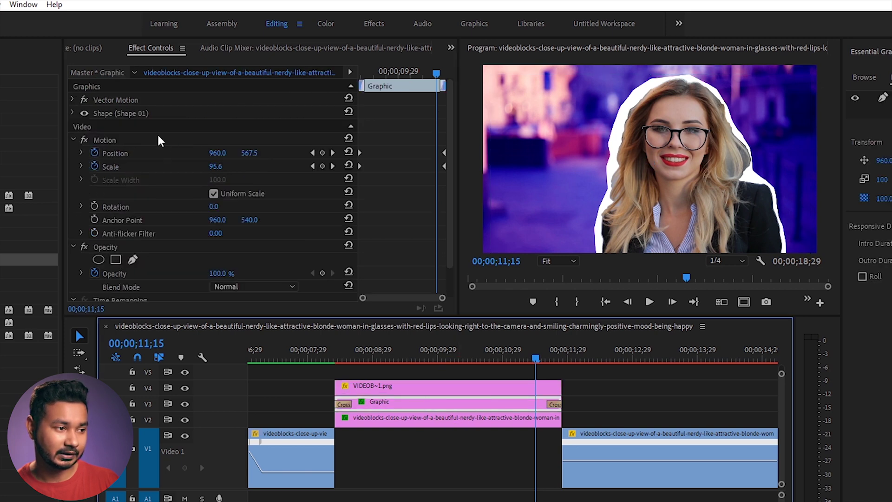
right_click(119, 140)
click(175, 229)
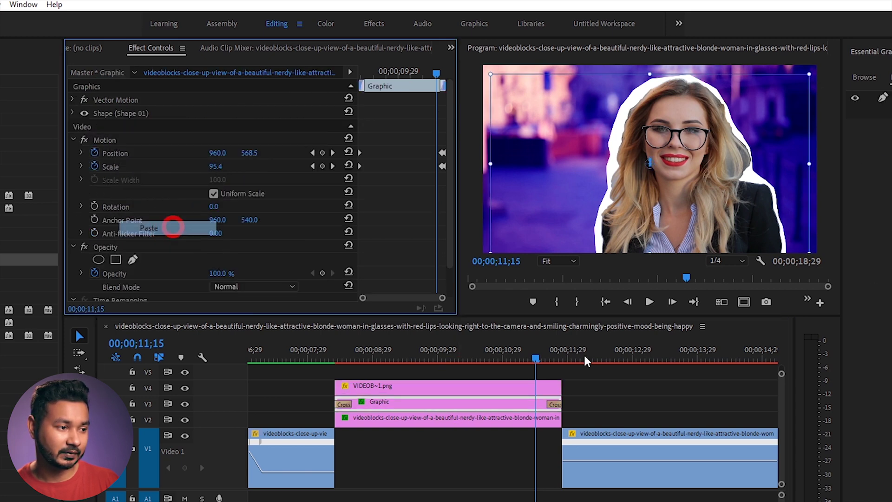
Step: Move the ending Scale keyframe of the background still on V2 back to 00;00;11;21
mouse_move(538, 360)
mouse_down()
mouse_move(562, 363)
mouse_move(533, 364)
mouse_move(550, 360)
mouse_move(549, 370)
mouse_up()
click(546, 427)
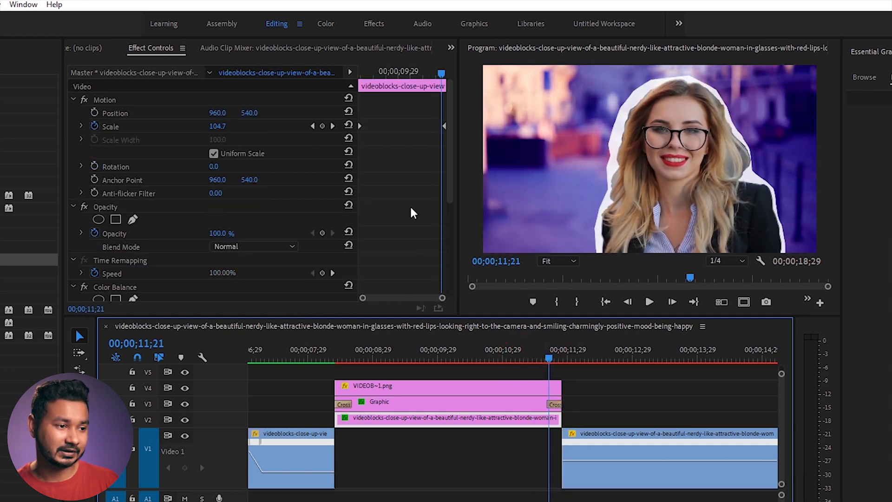
click(443, 138)
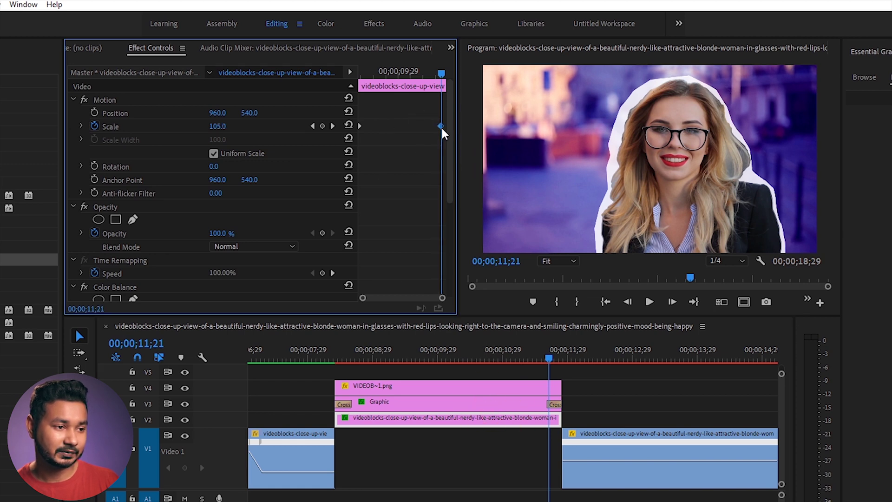
Step: Reset the background still's Scale to 100 at 00;00;11;27 and play back the freeze-frame section
drag(441, 72, 479, 84)
click(525, 418)
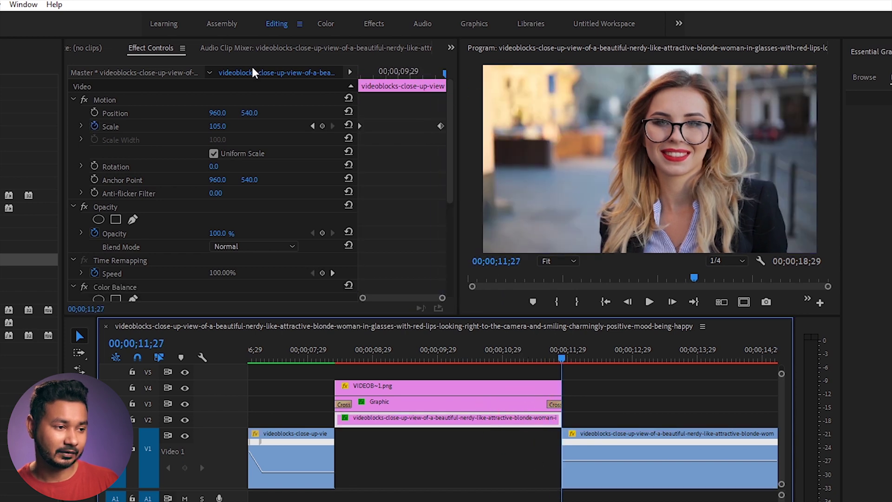
click(349, 123)
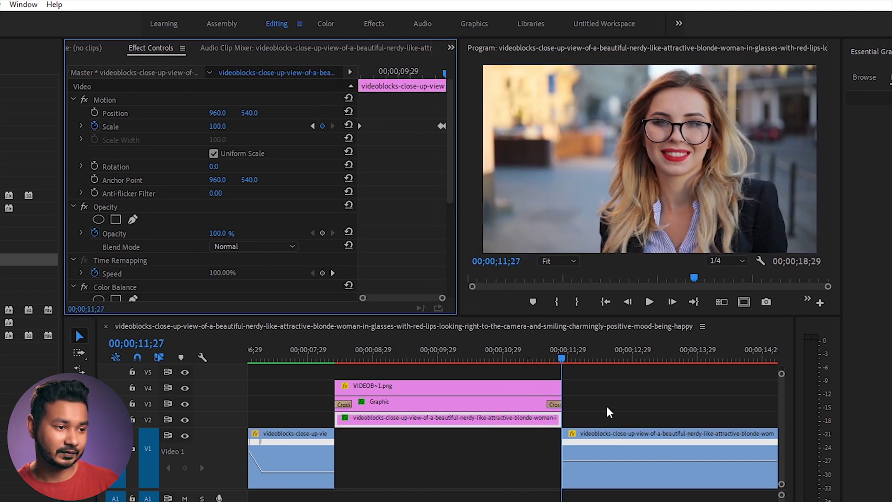
scroll(607, 408, down, 2)
drag(450, 348, 446, 352)
key(space)
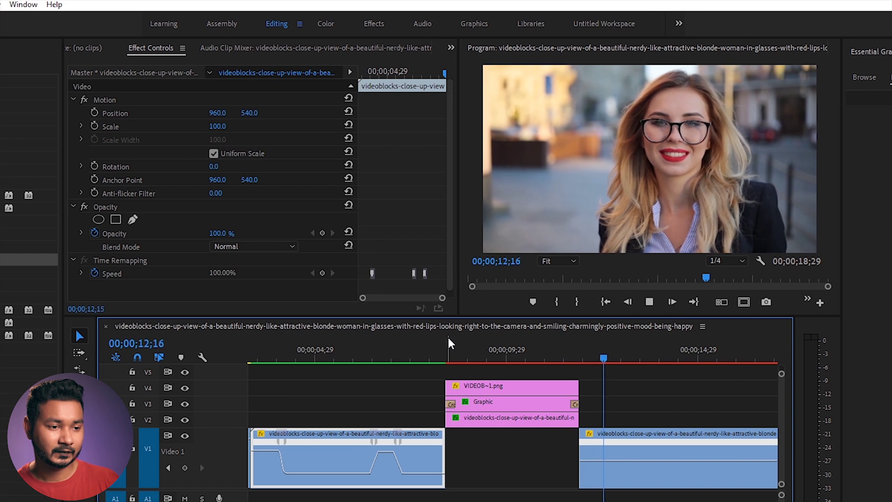
key(space)
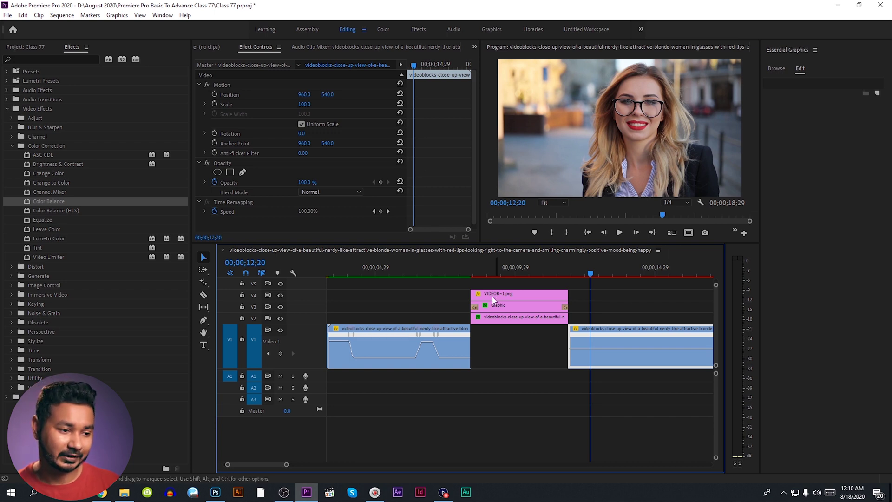
Step: Import water color.mp4 from the Footage folder in File Explorer into the Premiere Pro project
click(124, 492)
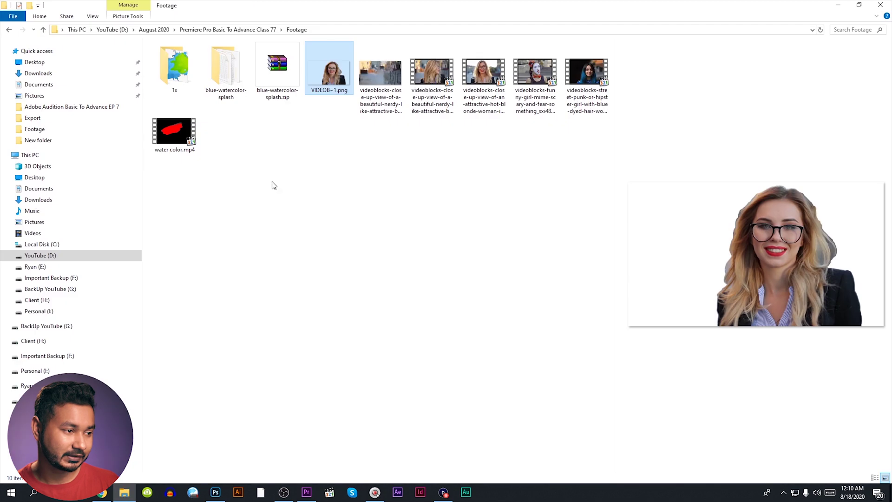
click(270, 209)
click(183, 137)
drag(182, 137, 107, 320)
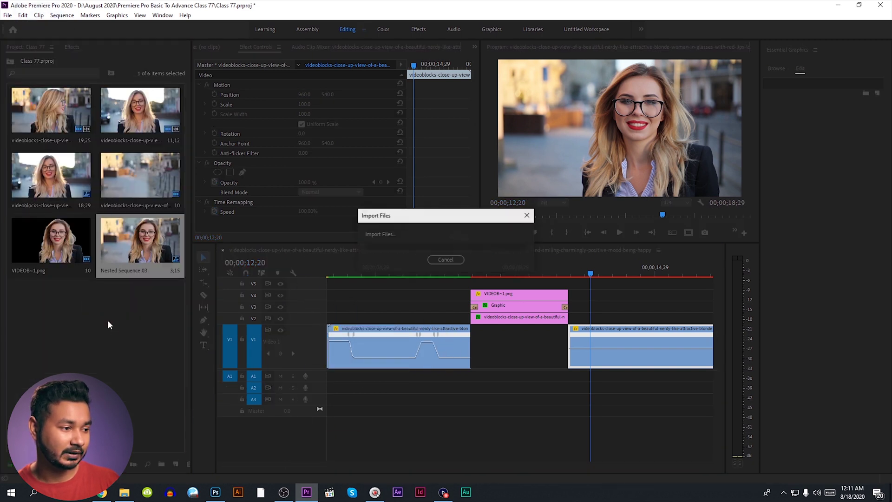
Step: Place water color.mp4 on track V5 at the start of the freeze-frame clips and delete only its audio
click(506, 310)
drag(51, 307, 471, 290)
alt+click(566, 413)
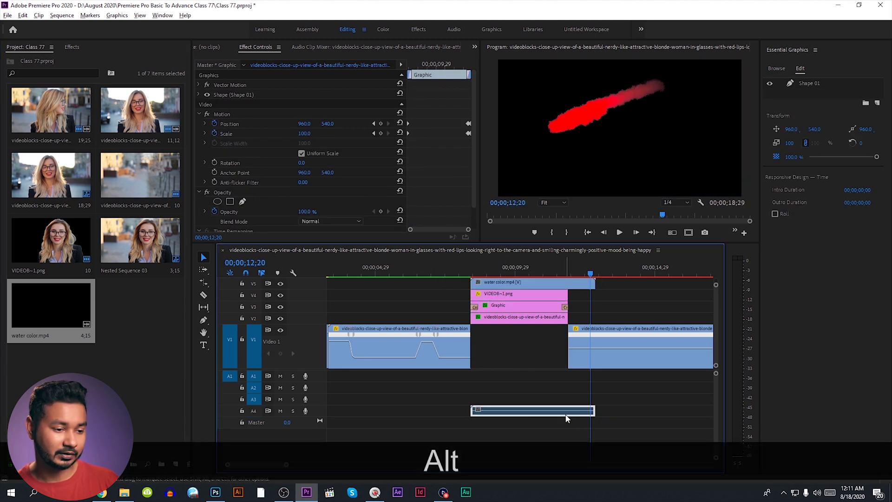
key(alt+Delete)
Step: Play through the water color.mp4 overlay, then search the effects for "luma" and apply Luma Key to it
click(471, 266)
key(space)
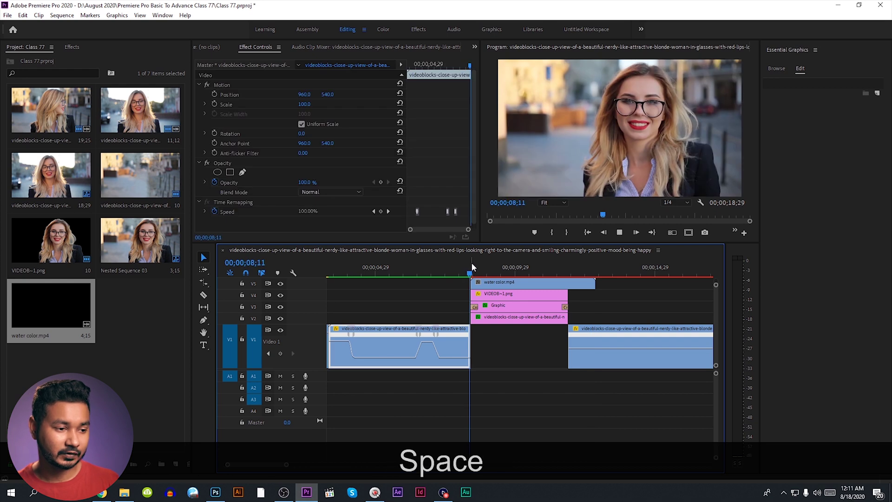
key(space)
click(79, 47)
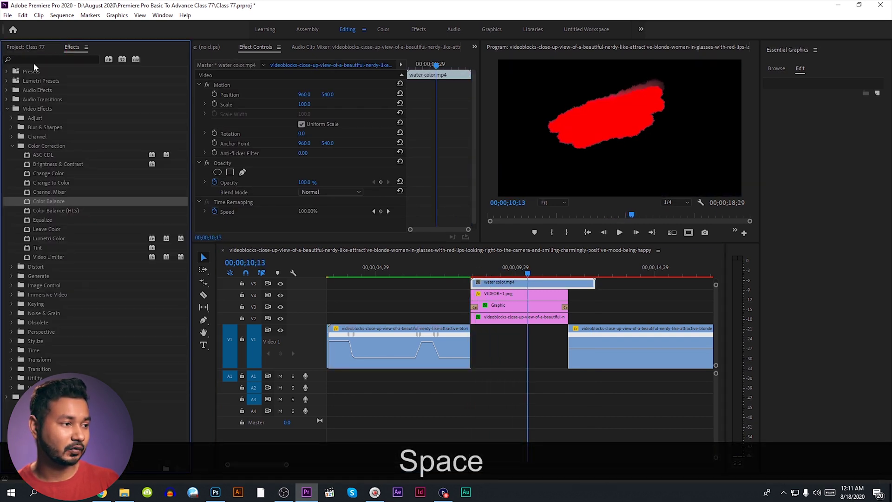
click(35, 60)
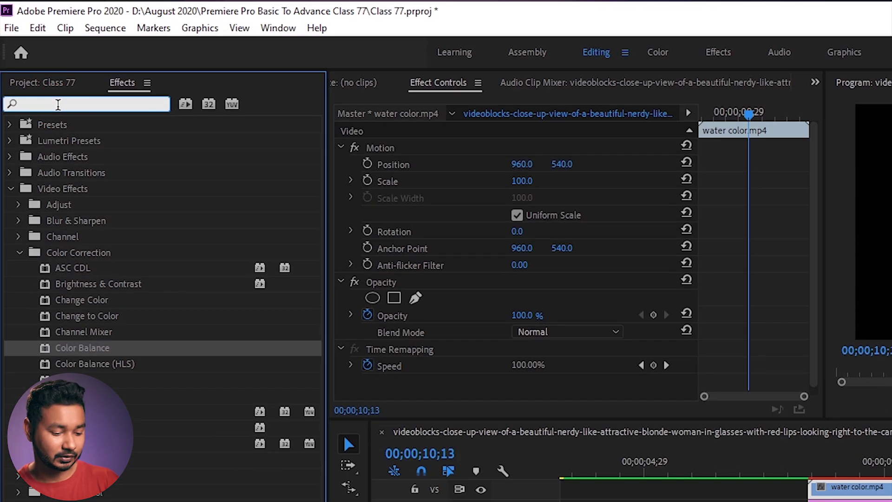
text(luma)
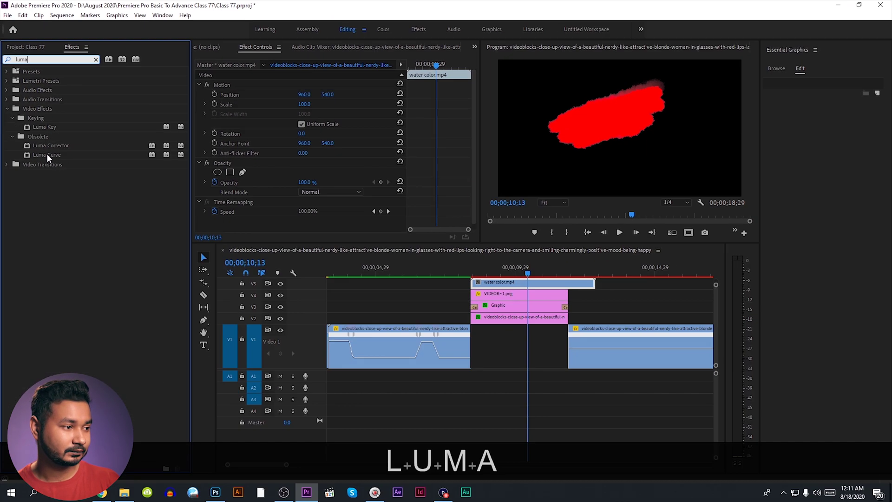
drag(42, 127, 519, 274)
Step: Set the Luma Key Threshold of the water color.mp4 clip to 32%
scroll(447, 160, down, 3)
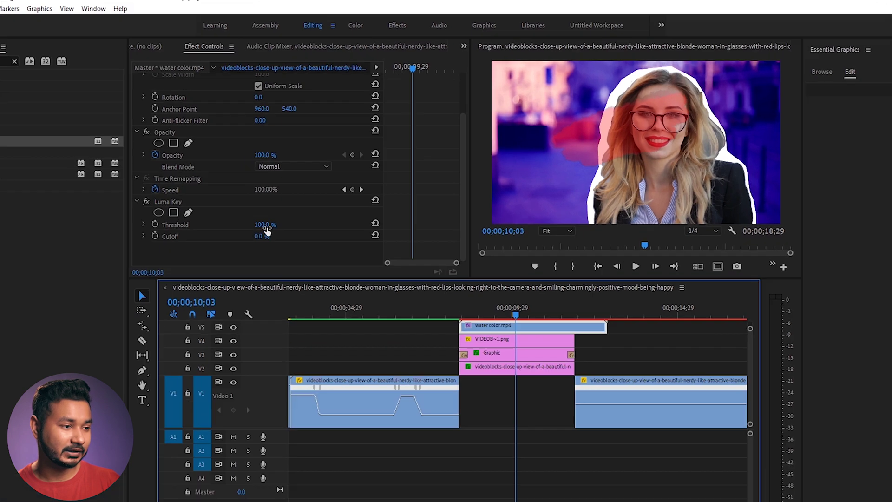
drag(308, 198, 264, 198)
drag(107, 279, 127, 280)
click(544, 411)
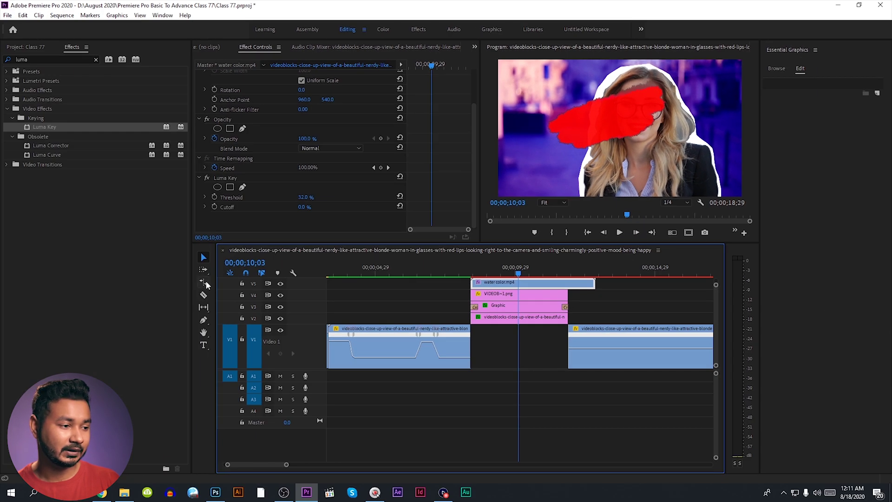
Step: Shorten water color.mp4 with the Rate Stretch tool to end with the freeze-frame clips, and return to the Selection tool
click(204, 282)
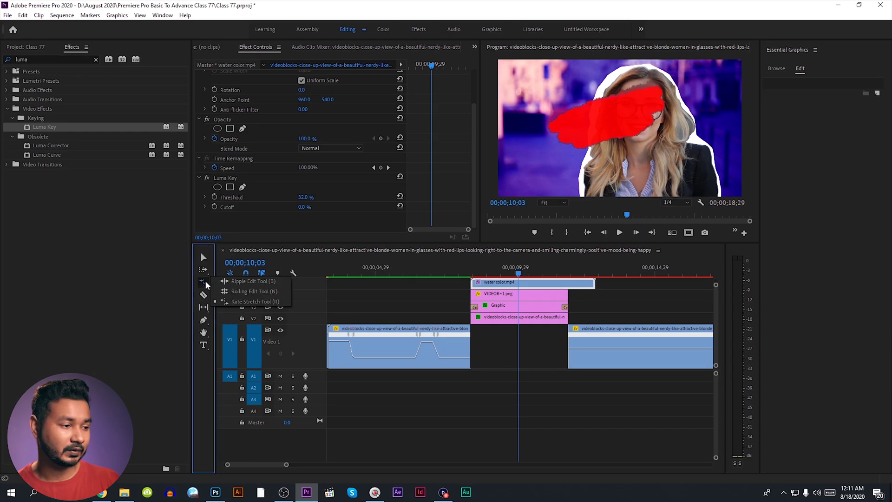
click(226, 299)
drag(594, 285, 511, 273)
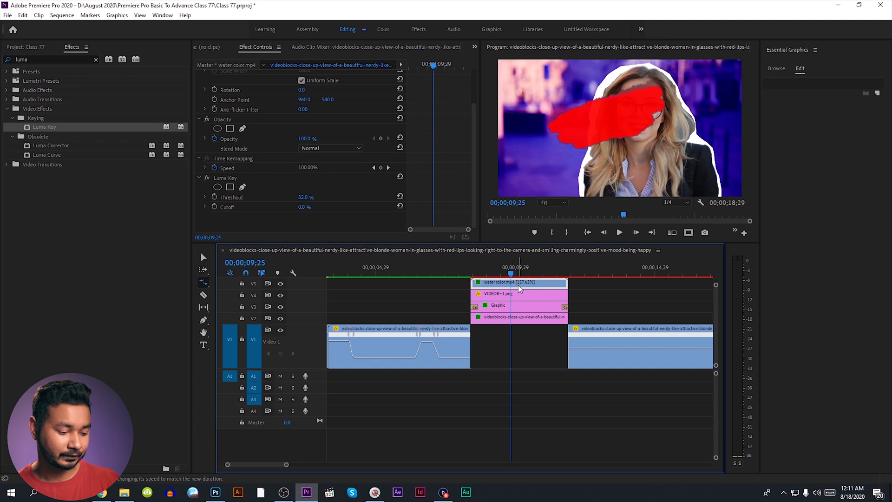
key(v)
scroll(587, 124, up, 7)
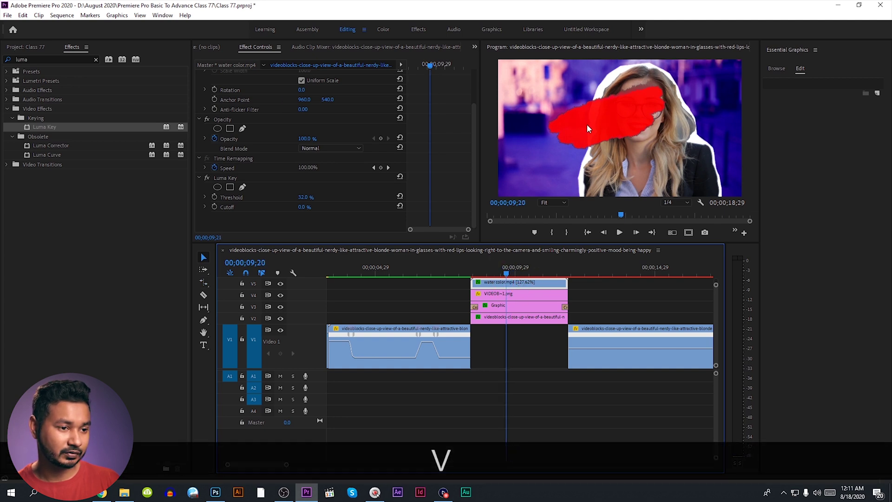
Step: Scale water color.mp4 to about 87%, move it to about 692.5, 876.8 below the woman's face, and preview it
click(604, 124)
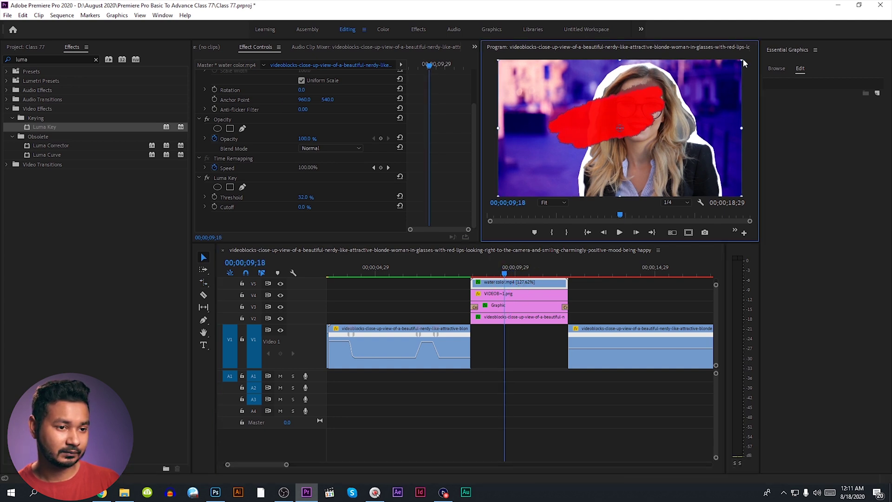
drag(741, 62, 726, 69)
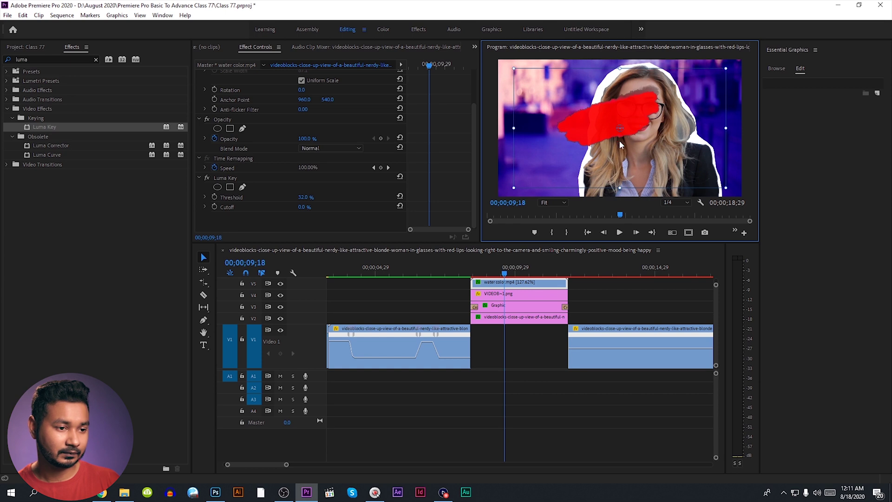
drag(635, 115, 600, 160)
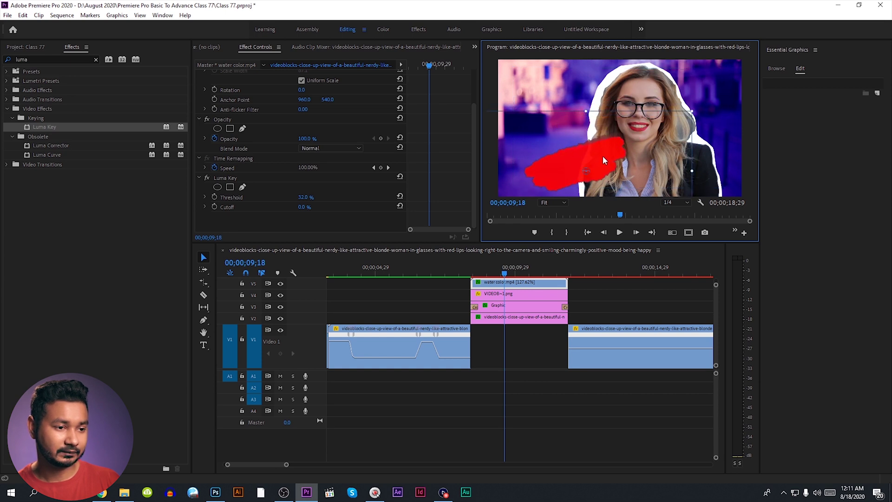
click(598, 309)
click(473, 273)
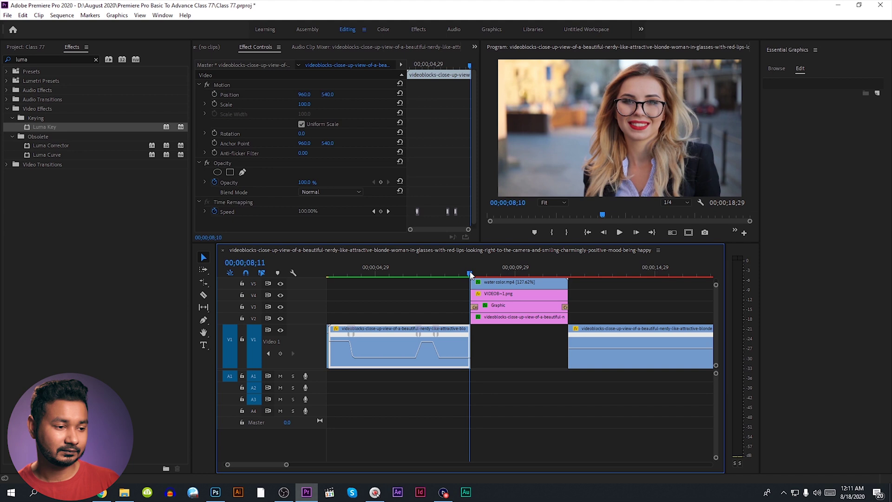
key(space)
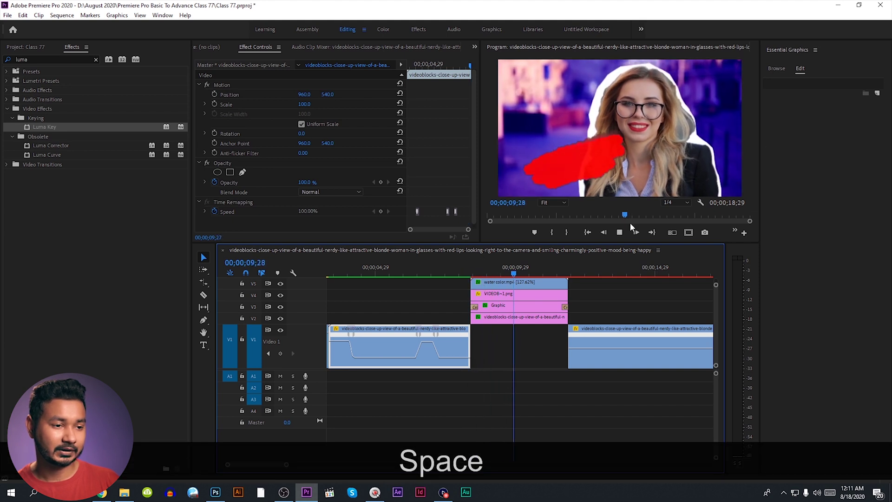
key(space)
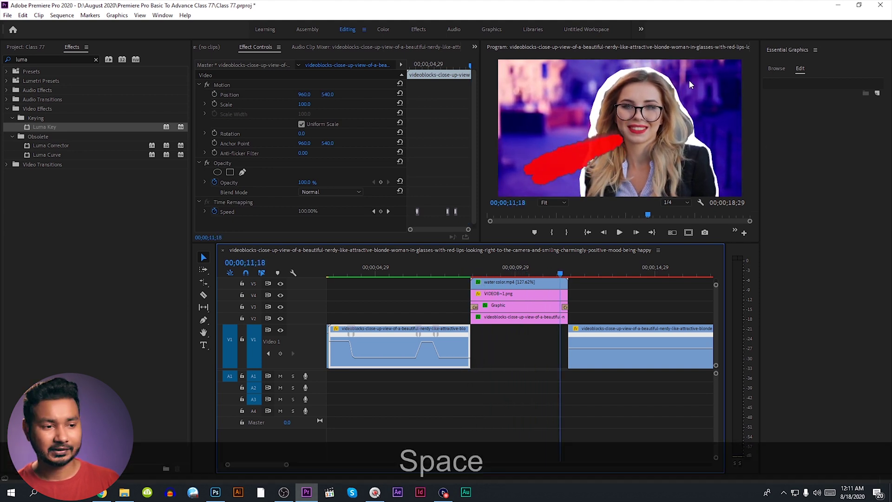
Step: Copy the Motion effect with its keyframes from VIDEOB~1.png onto water color.mp4 and play back the freeze-frame section
click(531, 297)
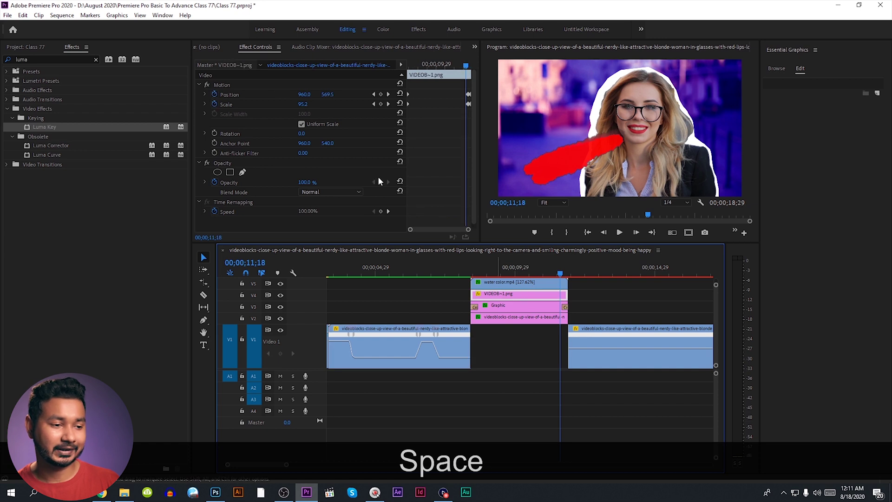
right_click(227, 82)
click(251, 113)
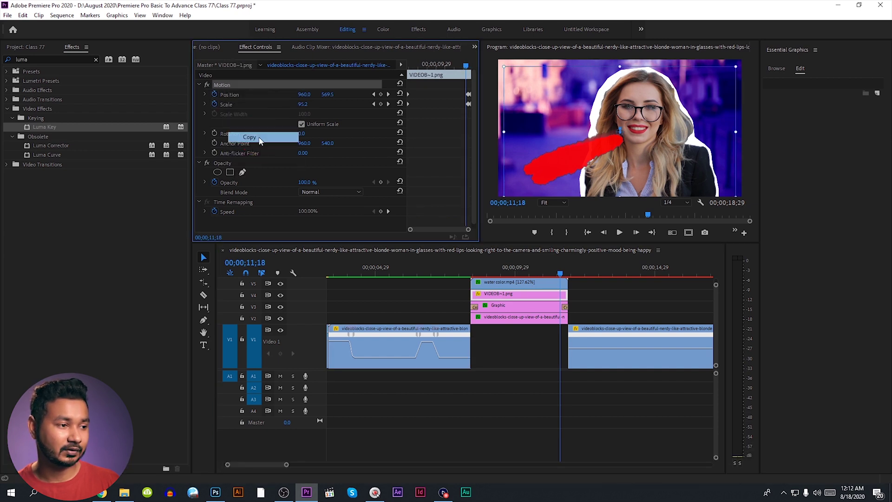
click(517, 282)
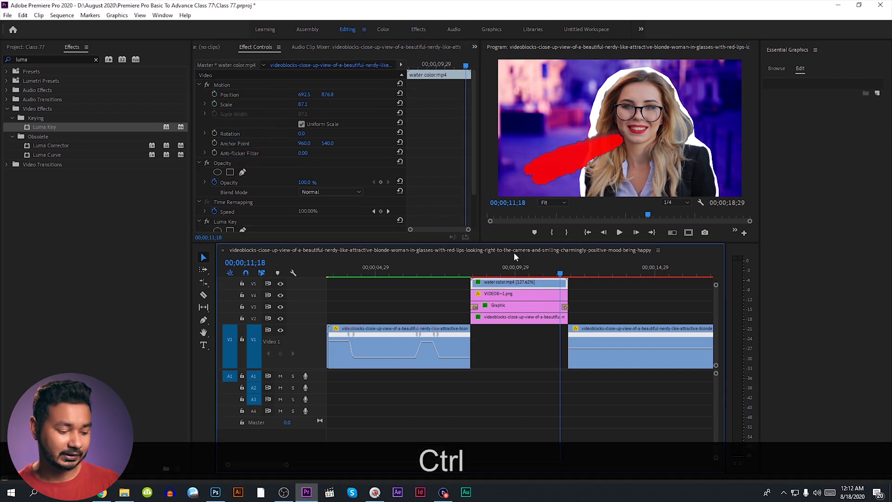
right_click(242, 84)
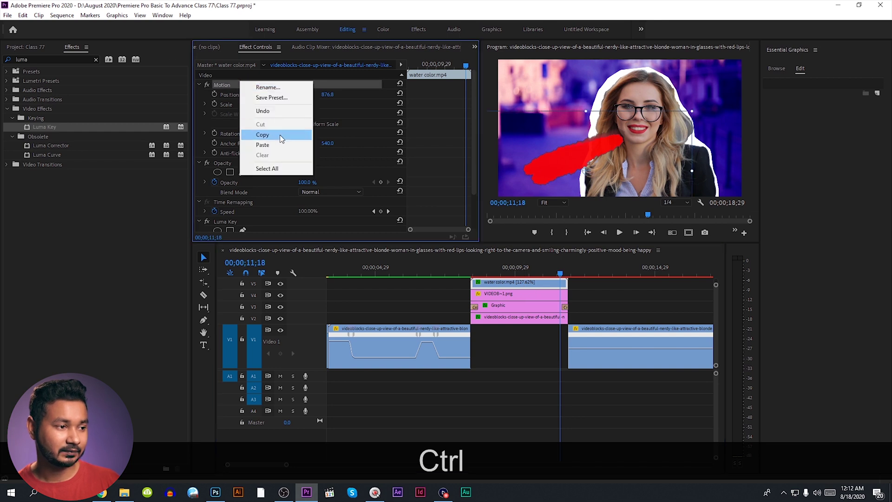
click(263, 145)
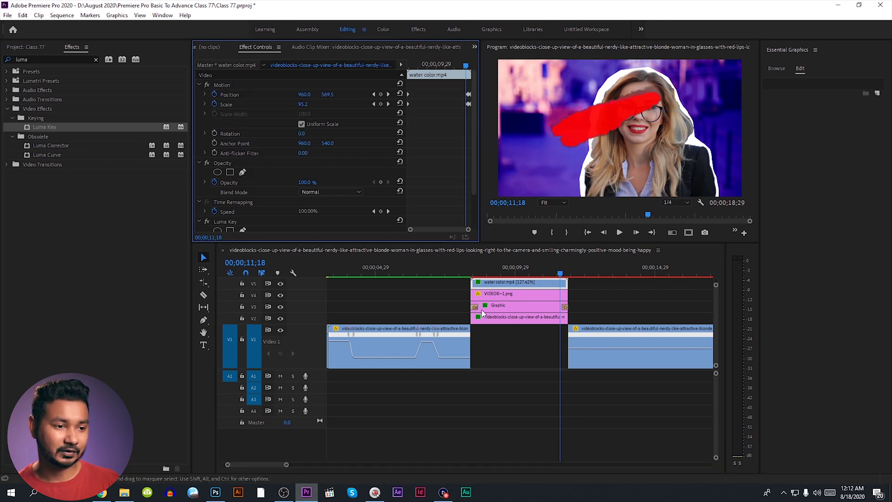
click(483, 272)
key(space)
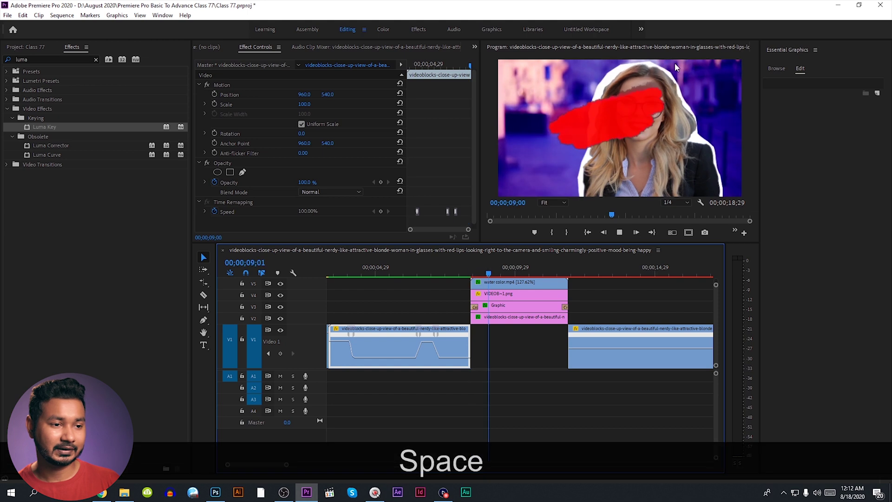
key(space)
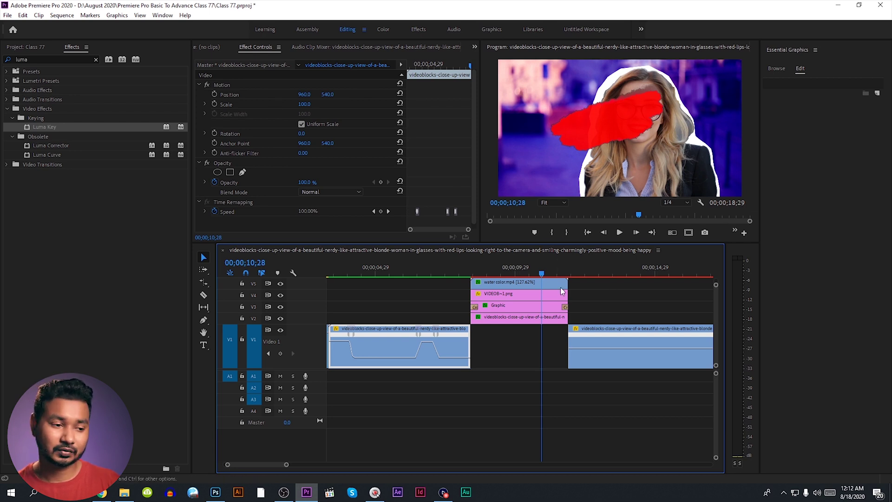
Step: Nest the water color.mp4 clip on track V5, keeping the suggested name
right_click(540, 282)
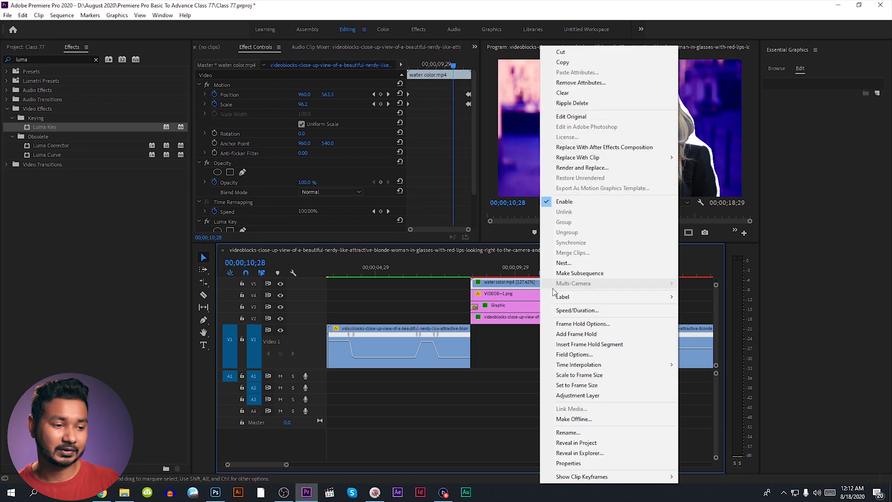
click(578, 261)
click(424, 255)
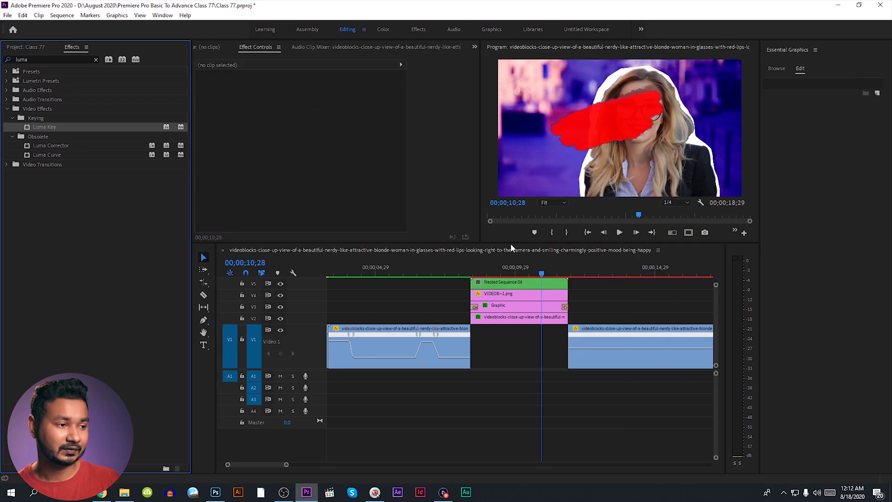
Step: Set the nested brush sequence's Scale to 85 and Position to 838, 867, and play back the freeze-frame section
click(505, 284)
drag(301, 106, 247, 97)
drag(328, 94, 385, 94)
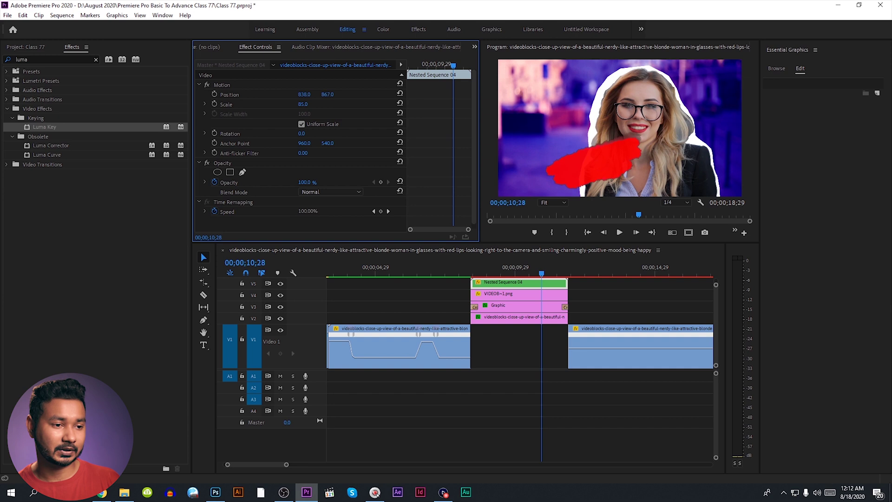
click(474, 273)
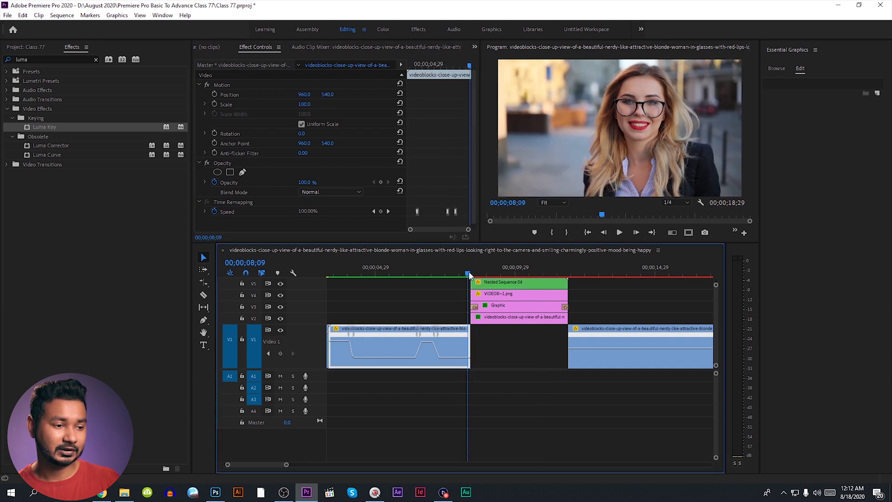
key(space)
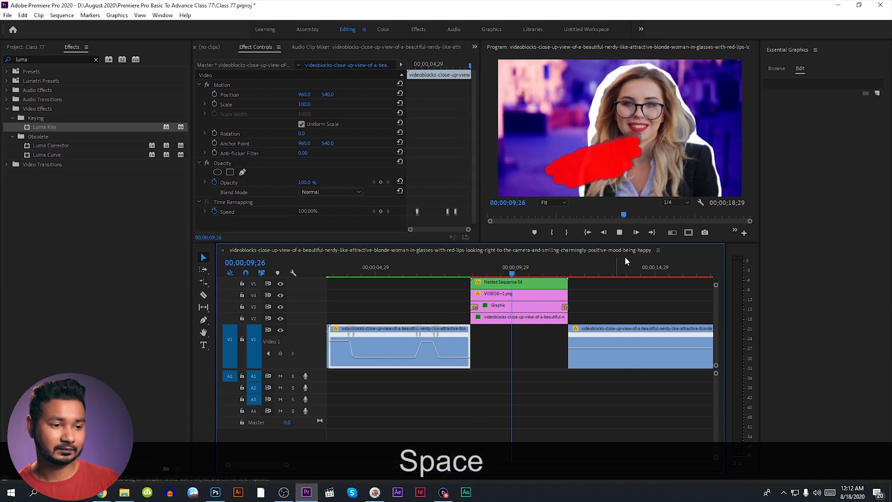
key(space)
Step: Enlarge the timeline area and start a text layer on the red brush at 00;00;09;02 with the Type tool
click(542, 283)
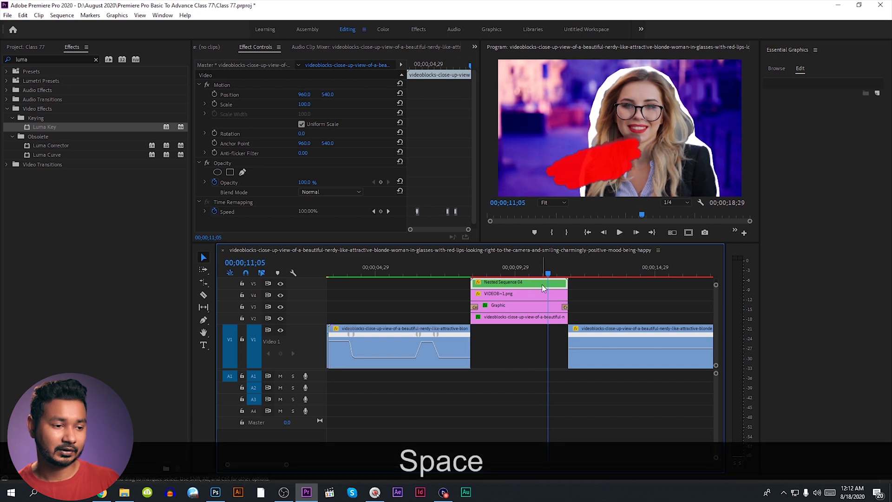
drag(550, 243, 550, 212)
click(466, 280)
click(472, 242)
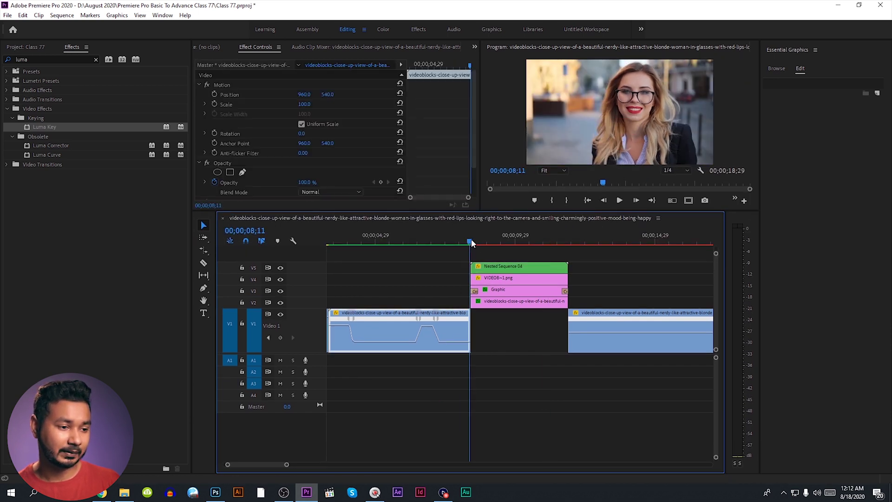
click(504, 339)
click(203, 313)
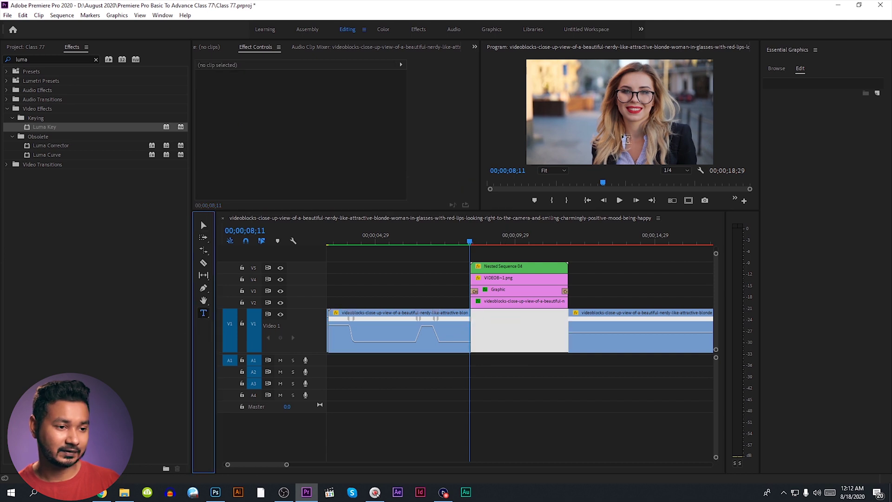
click(476, 236)
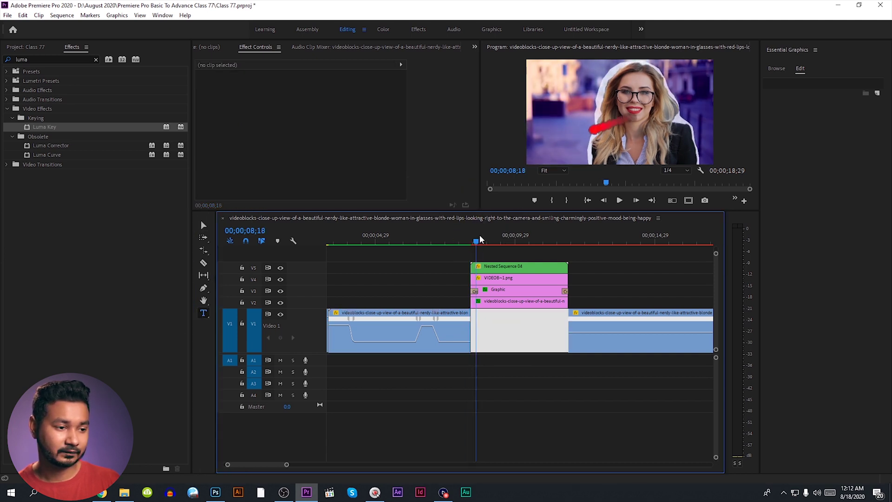
click(491, 239)
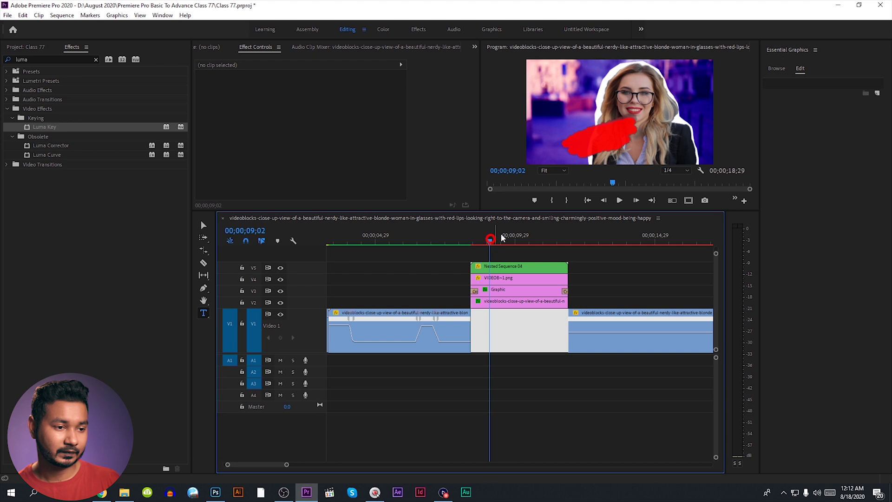
click(579, 146)
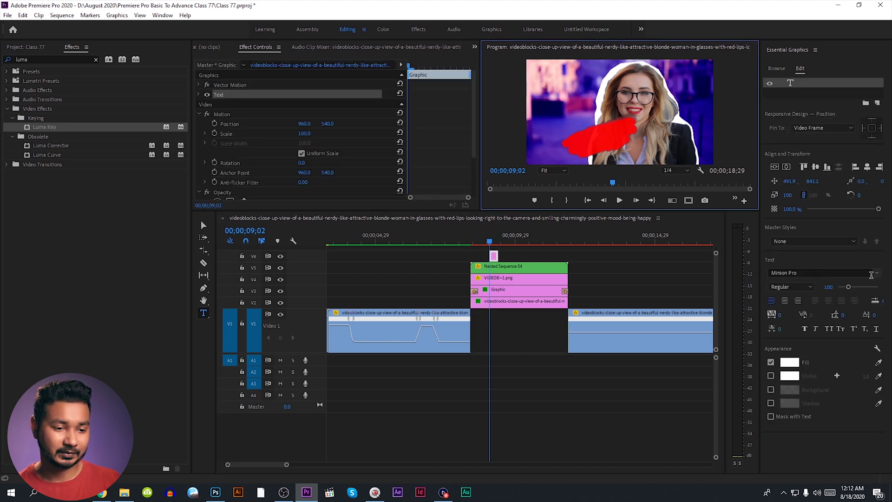
Step: Set the text font to DhakarchithiCMJ and clear any existing characters from the text layer over the red brush
click(878, 275)
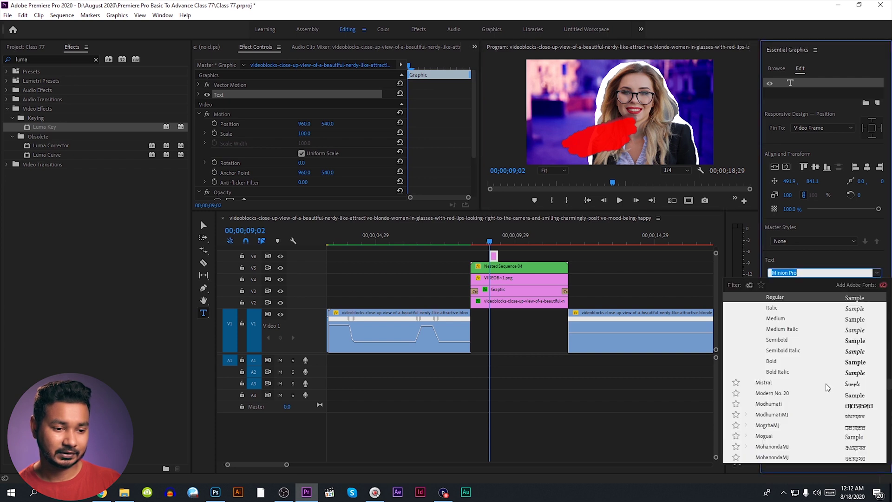
scroll(827, 387, up, 10)
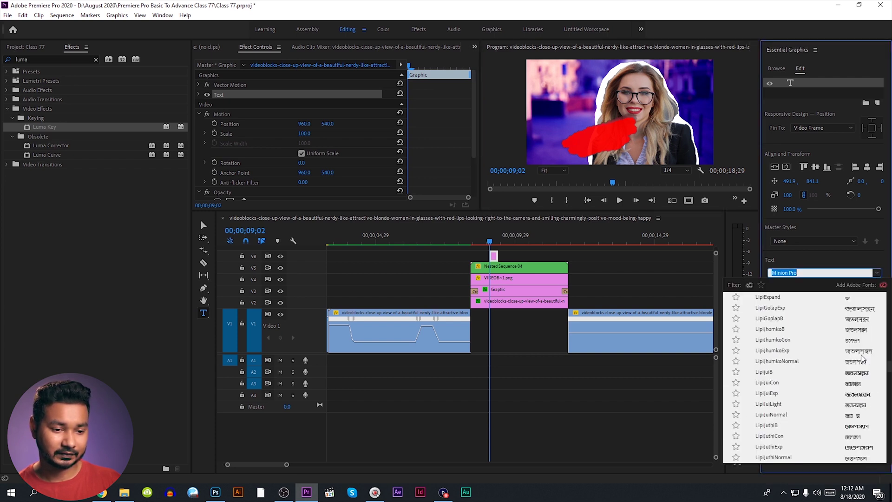
key(BackSpace)
key(BackSpace)
key(BackSpace)
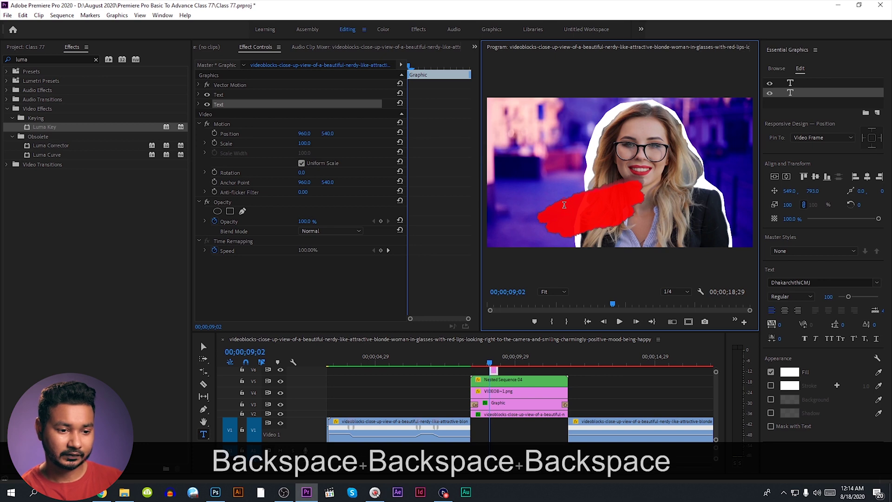
Step: Enter the Bangla text "আধুনিক কপিলা" on the red brush and extend its V6 clip across most of the freeze-frame
text(adhu)
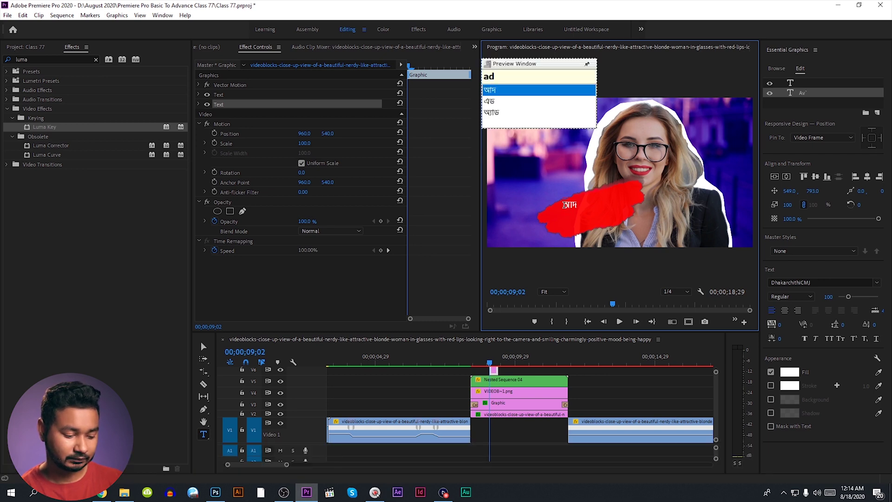
text(nik ko)
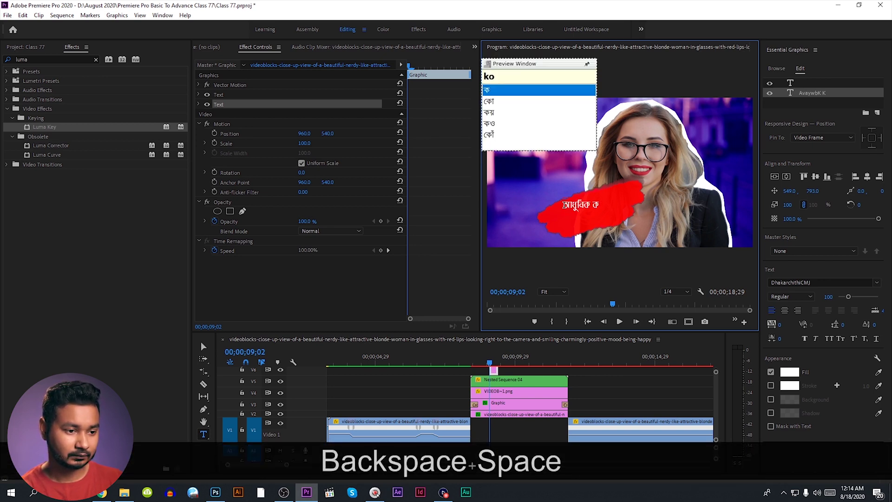
text(pu)
text(ila)
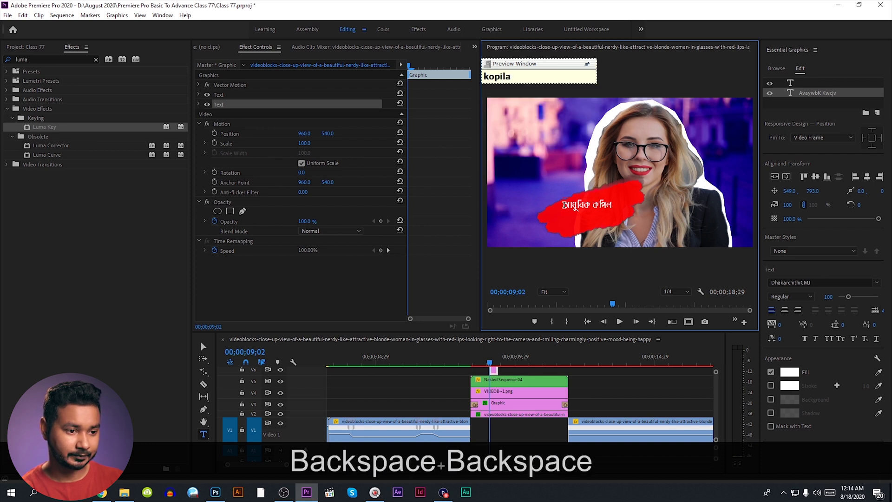
key(BackSpace)
key(space)
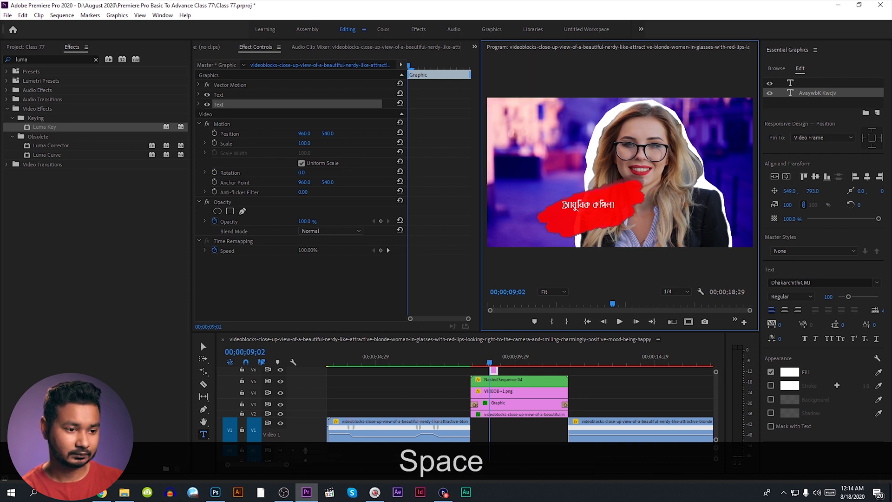
key(BackSpace)
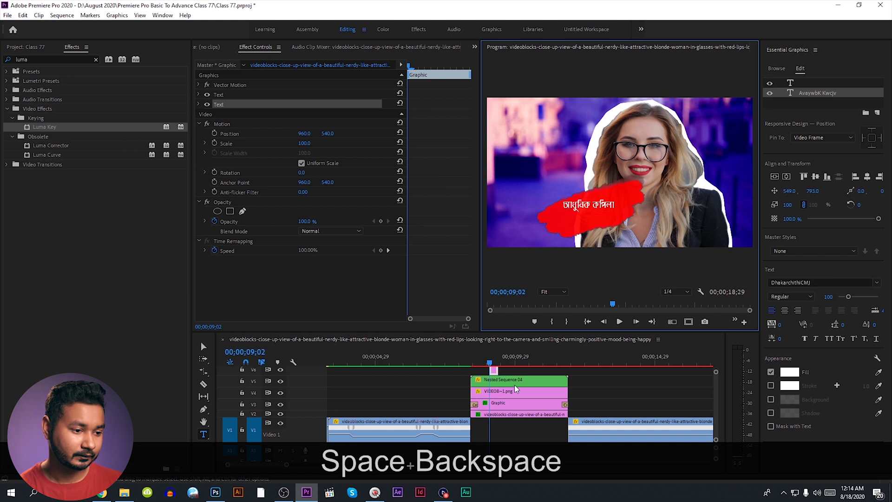
drag(492, 371, 561, 371)
click(540, 372)
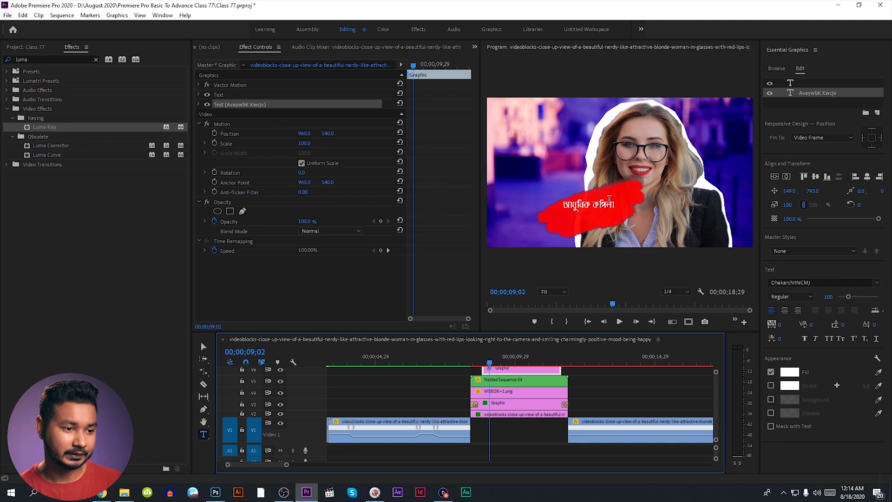
Step: Scale the Bangla text to about 157%, rotate it about -24°, and position it on the red brush at about 542, 927
key(v)
drag(613, 199, 634, 153)
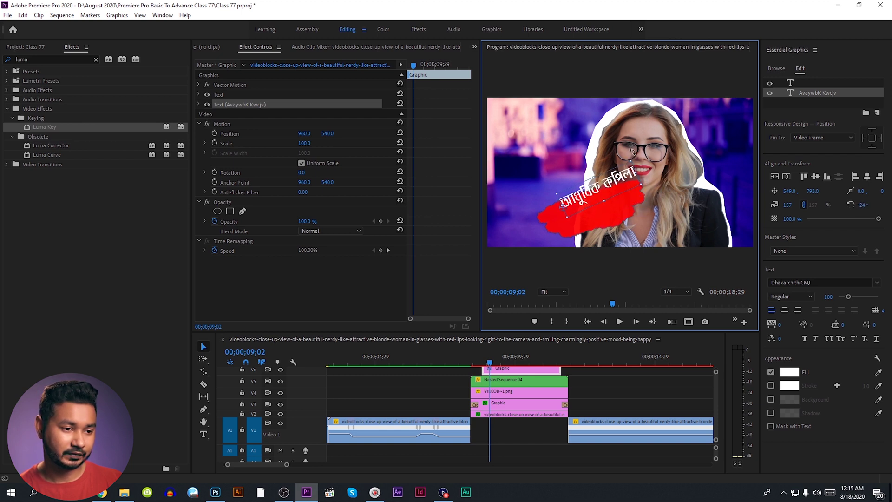
drag(624, 183, 623, 202)
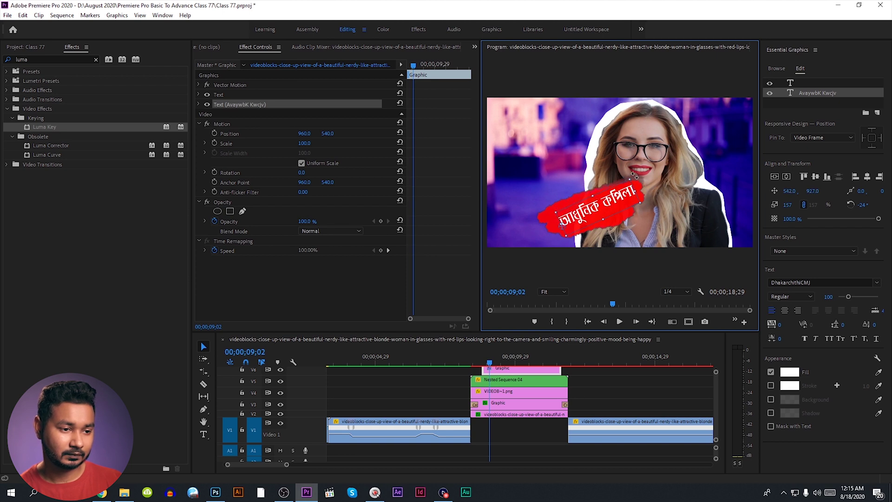
Step: Copy the animated Motion settings from the woman's cutout on V4 to the Bangla title clip on V6 and play back the result
click(521, 391)
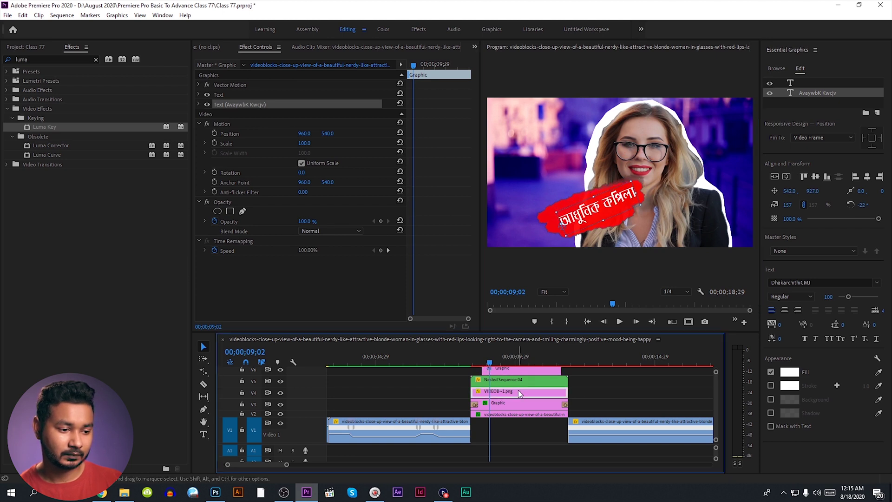
click(231, 85)
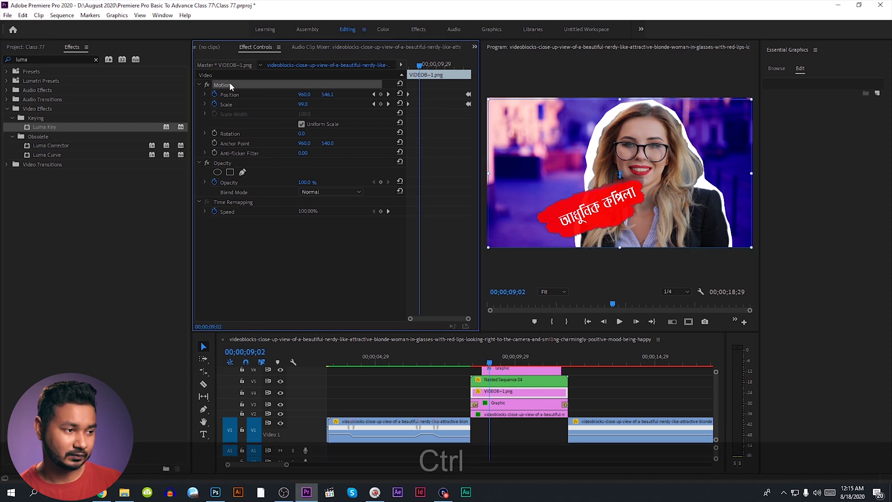
key(ctrl+c)
click(540, 369)
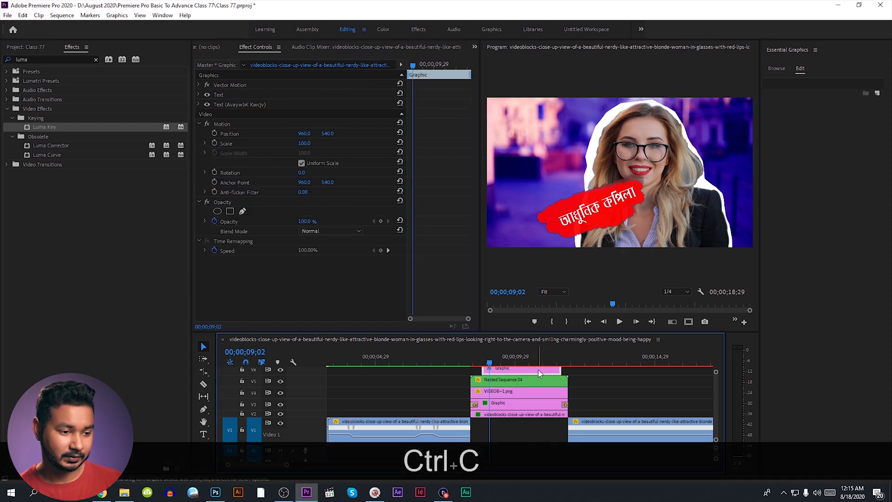
key(ctrl+v)
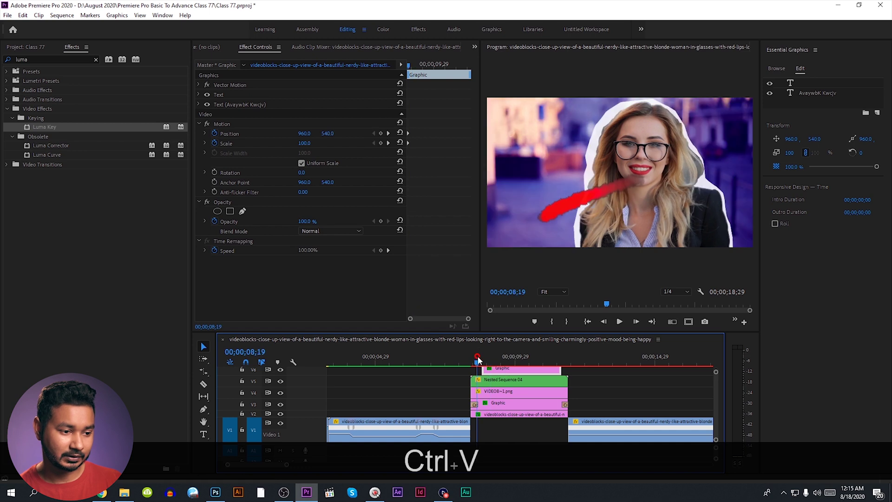
key(space)
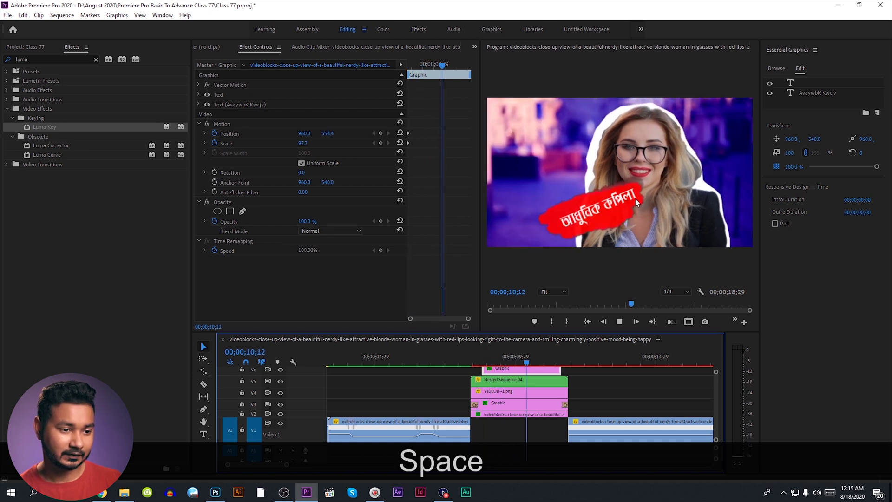
key(space)
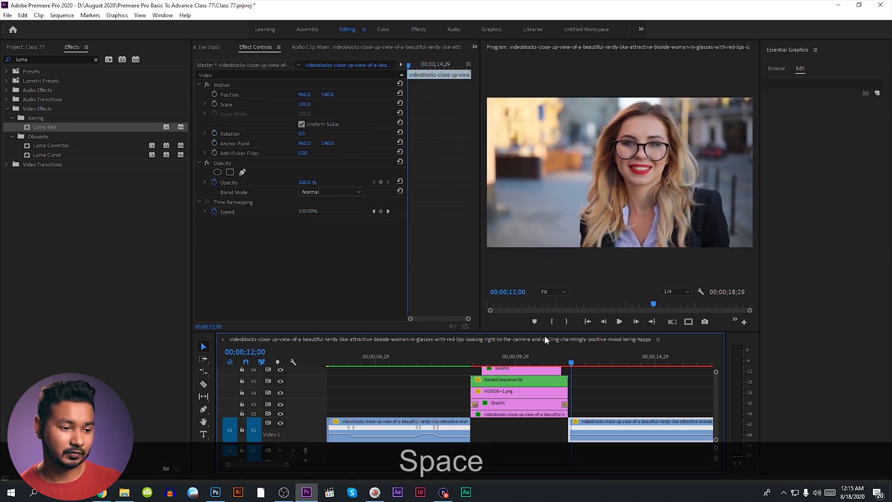
Step: Scale the Bangla title down to about 137% and reposition it on the red brush at about 508, 910
click(502, 350)
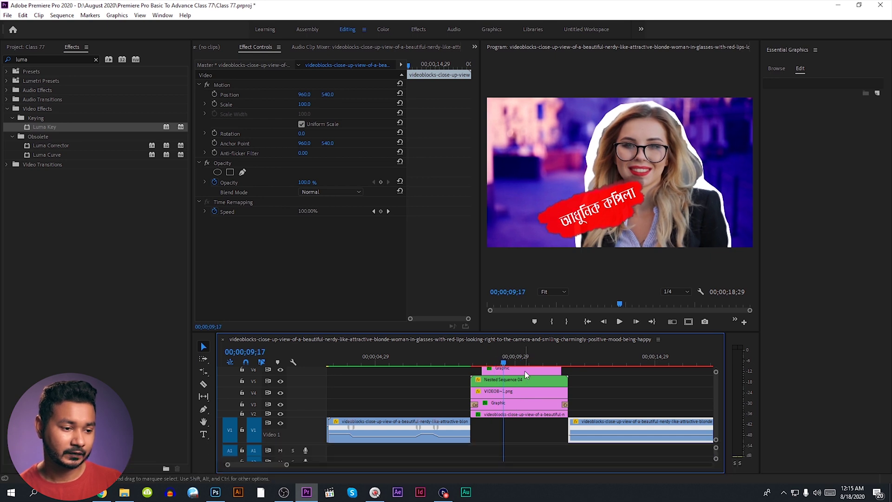
click(525, 371)
click(620, 205)
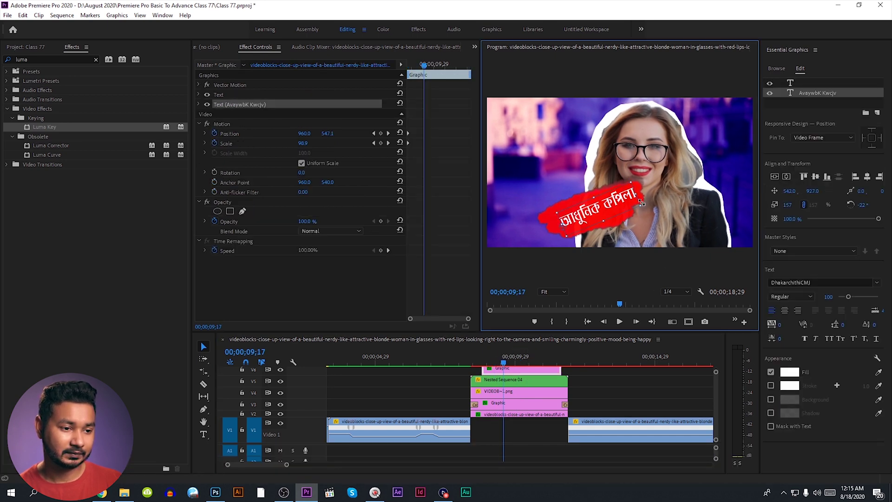
drag(633, 202, 606, 205)
key(BackSpace)
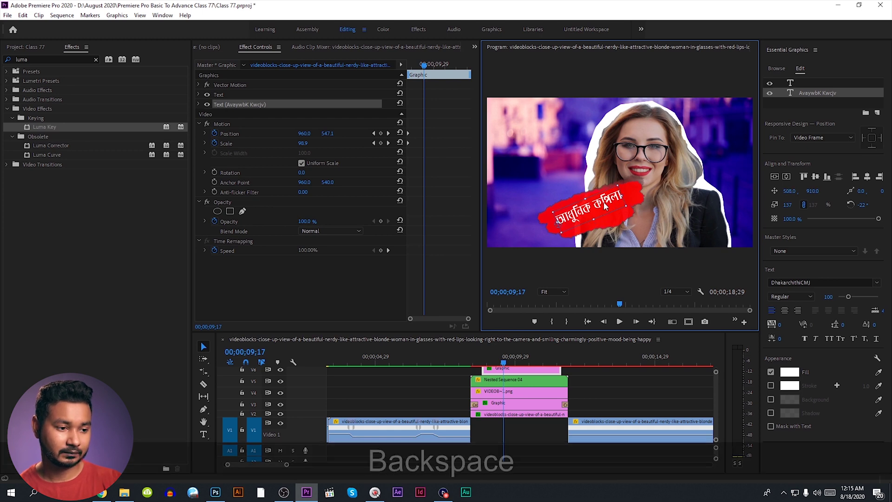
Step: Apply the default Cross Dissolve to the start of the Bangla title clip on V6 and shorten it to 11 frames
right_click(481, 369)
click(544, 432)
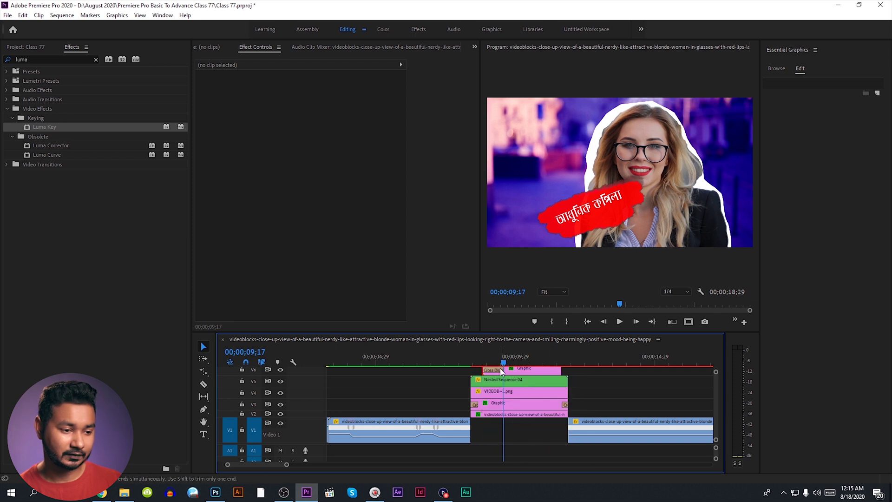
drag(496, 373, 492, 373)
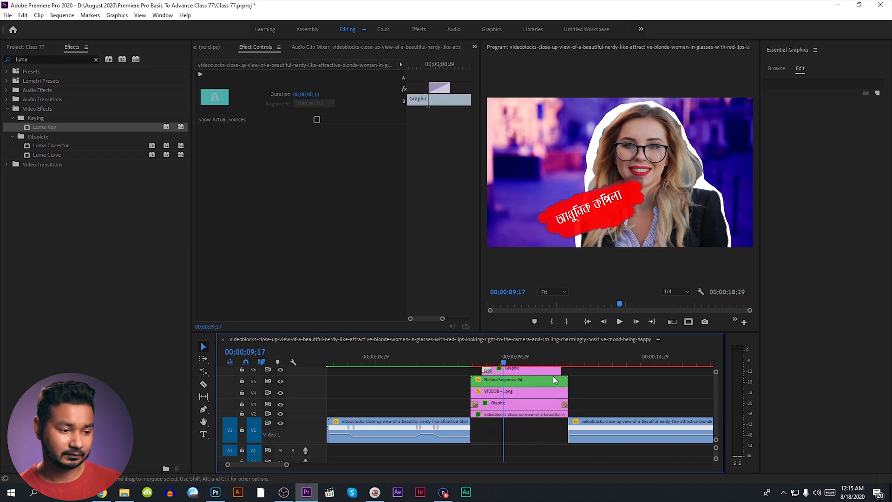
Step: Apply a shortened Cross Dissolve to the end of the V6 title clip and play back the whole freeze-frame section
right_click(560, 367)
click(610, 431)
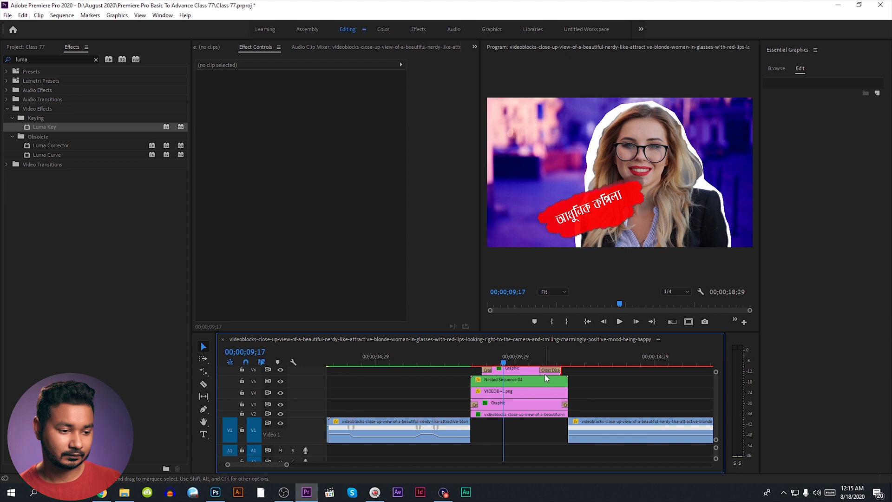
drag(542, 370, 554, 371)
click(460, 358)
key(space)
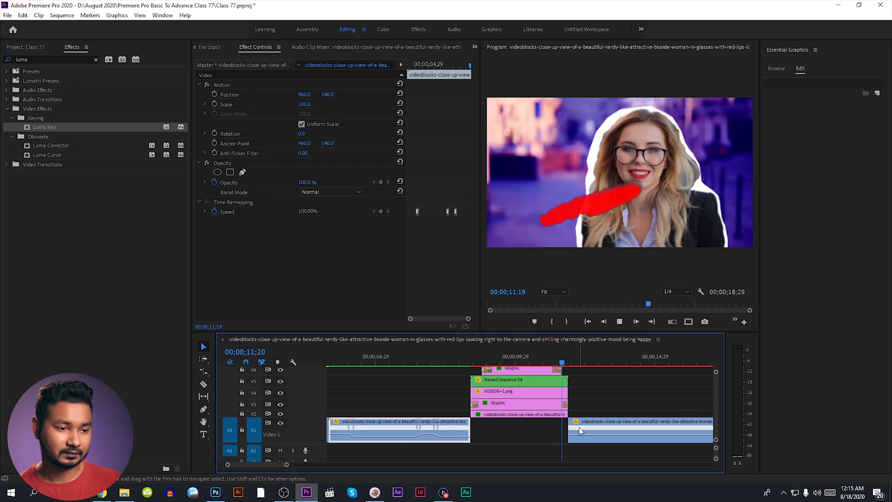
key(space)
scroll(646, 414, down, 3)
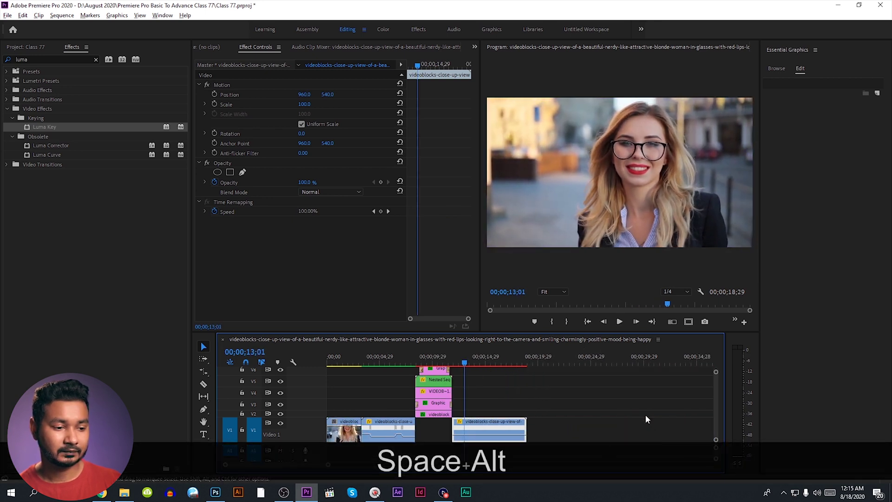